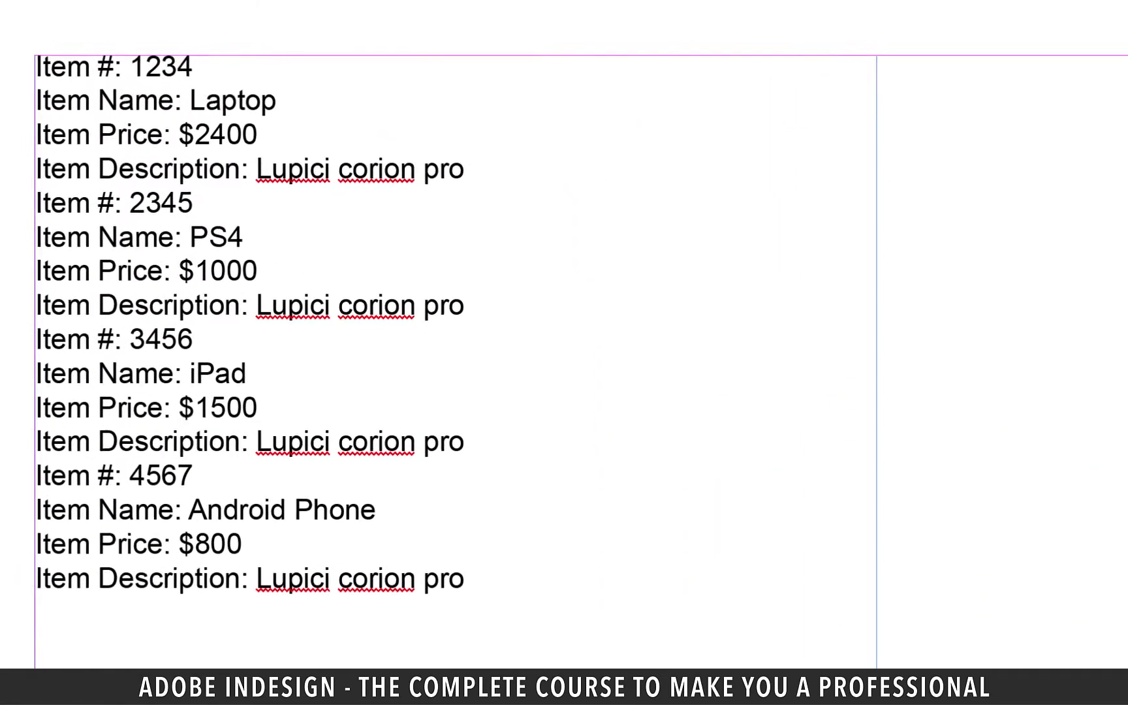
Select the first product's four lines, from 'Item #: 1234' through the Laptop's description
left_click_drag(404, 214, 183, 145)
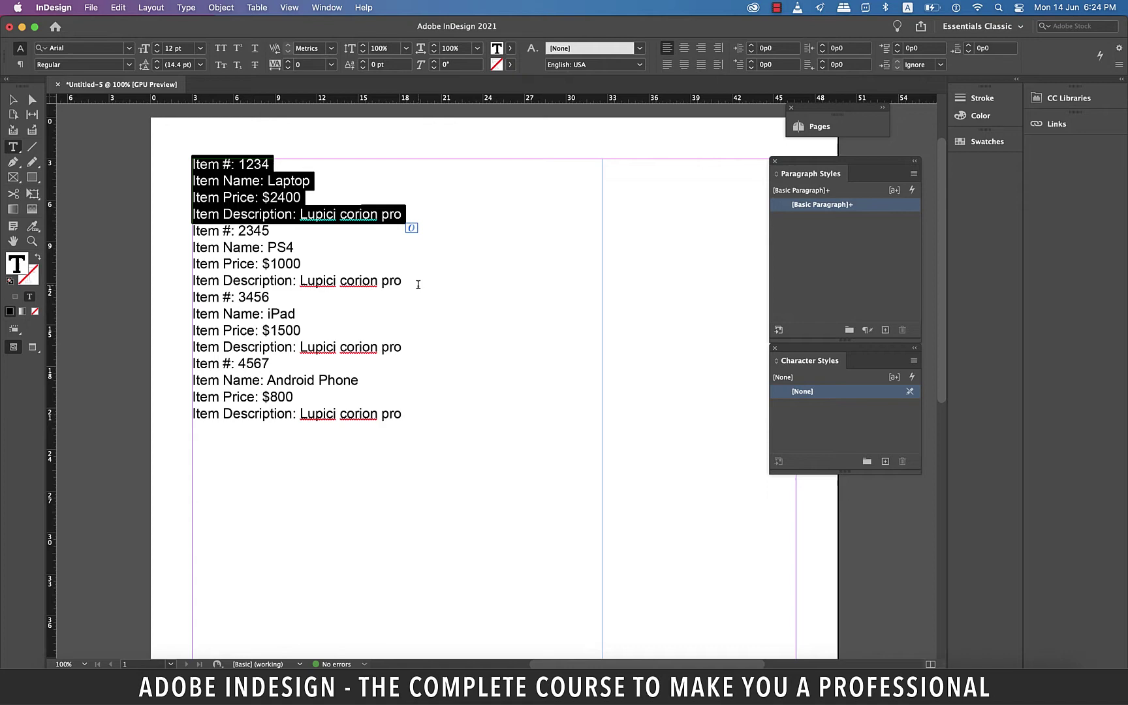
Deselect the text frame and create a new paragraph style named '1. Item Number'
left_click(418, 284)
left_click(13, 100)
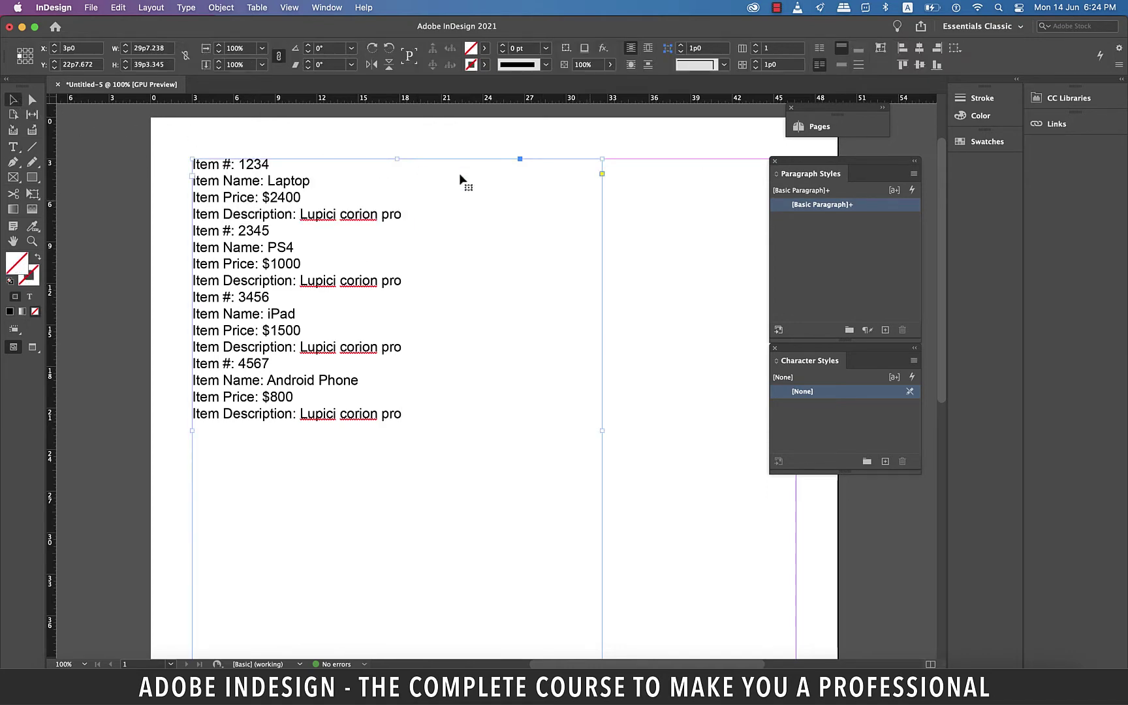
left_click(632, 206)
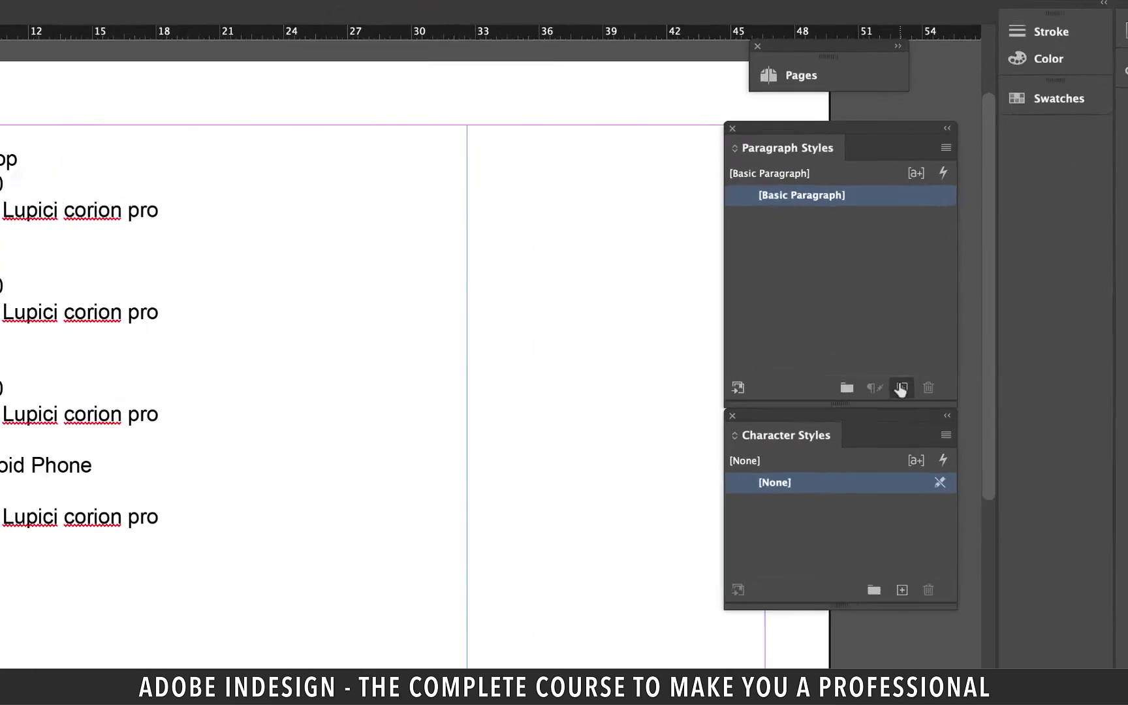
left_click(885, 330)
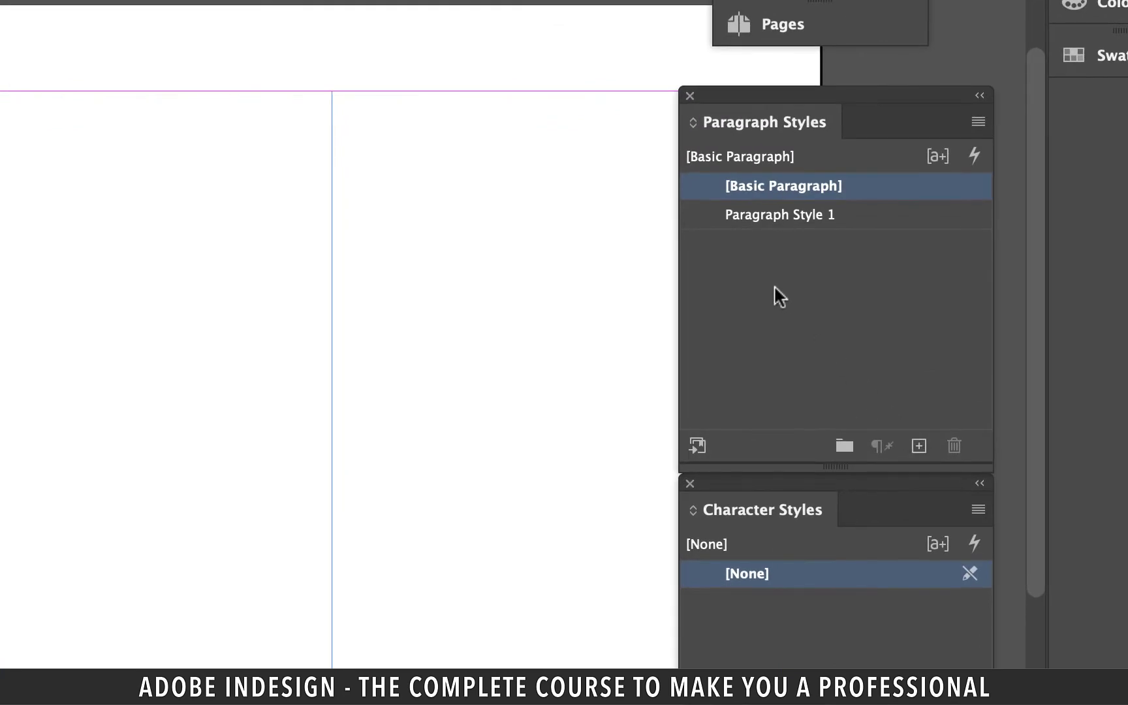
left_click(709, 217)
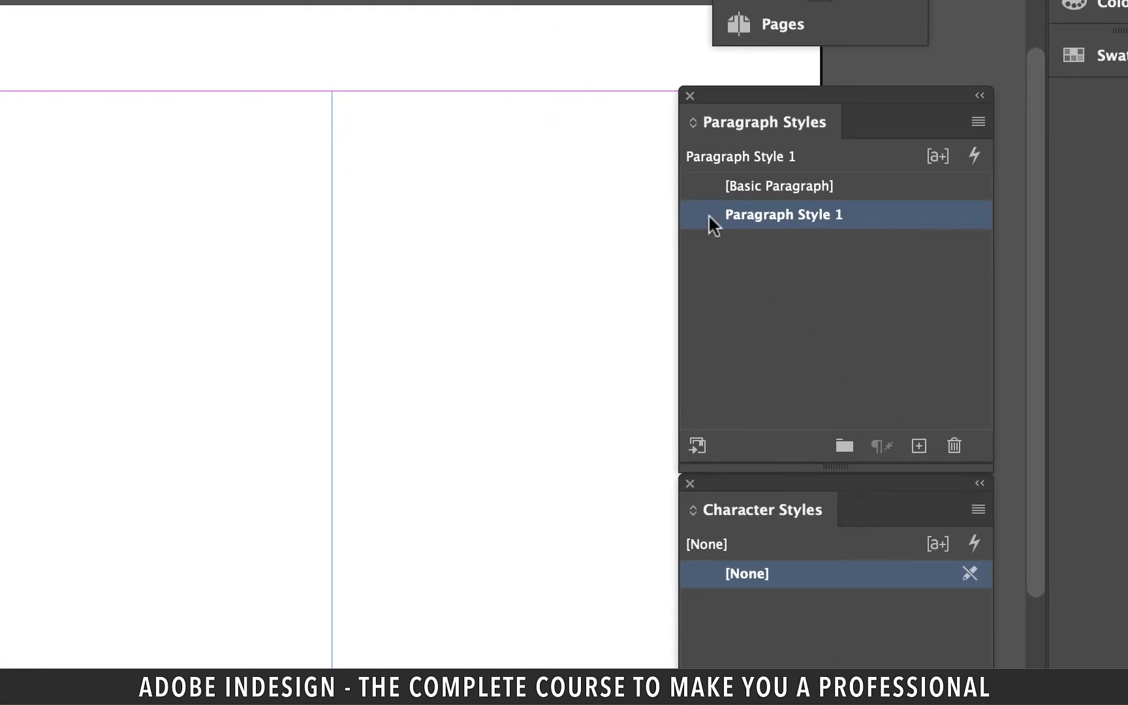
double_click(709, 215)
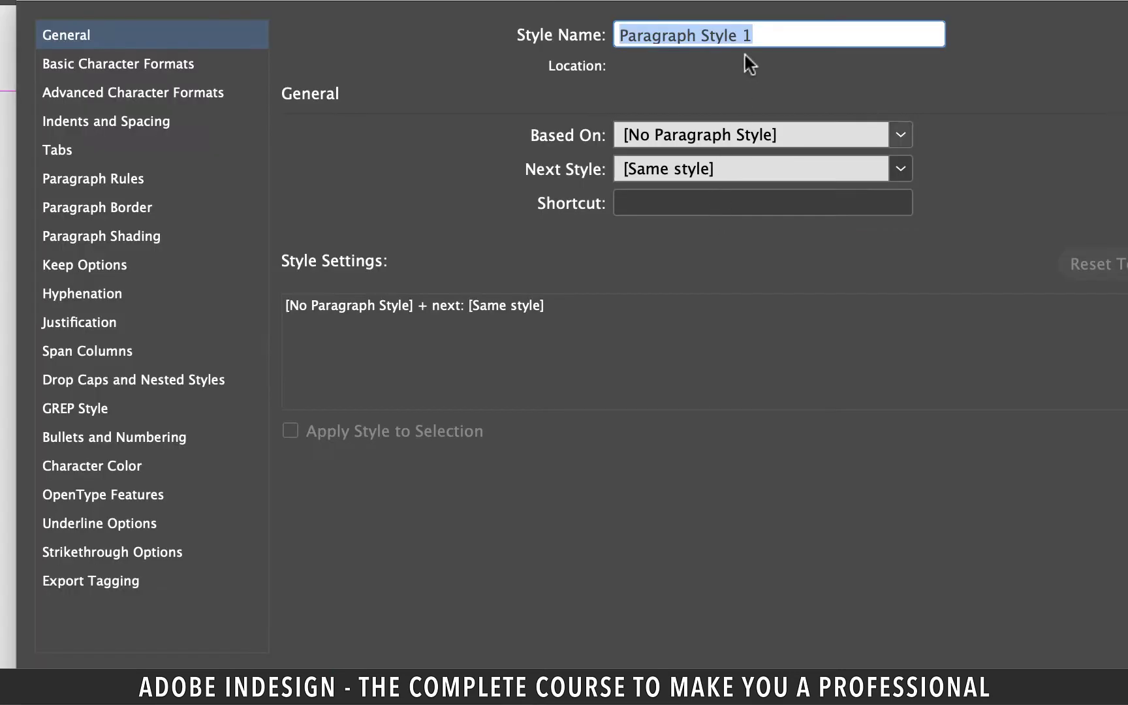
type("1. Item Number")
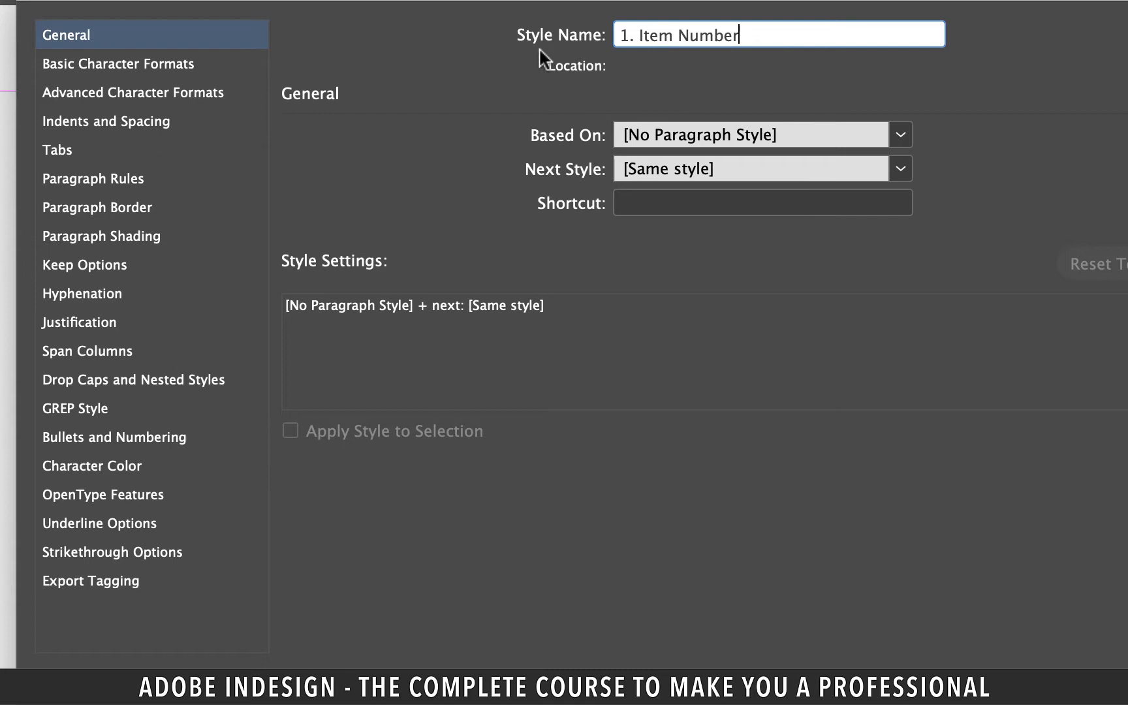
Set the 1. Item Number style's font to Museo Sans 500
left_click(100, 63)
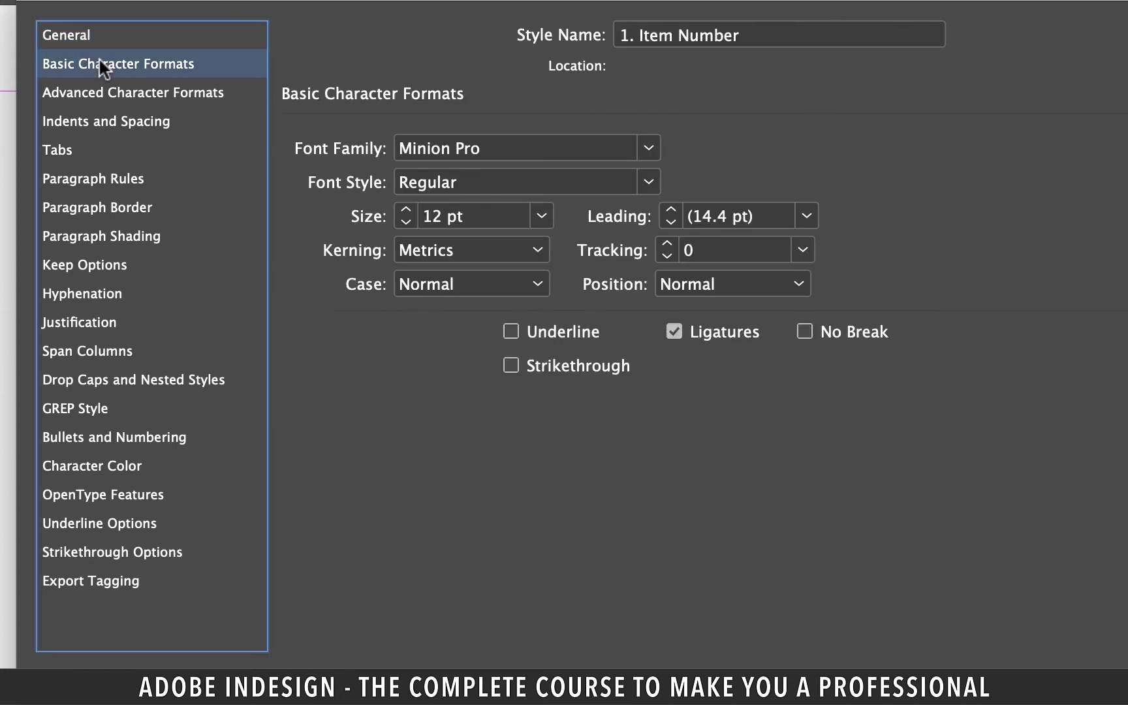
left_click(536, 148)
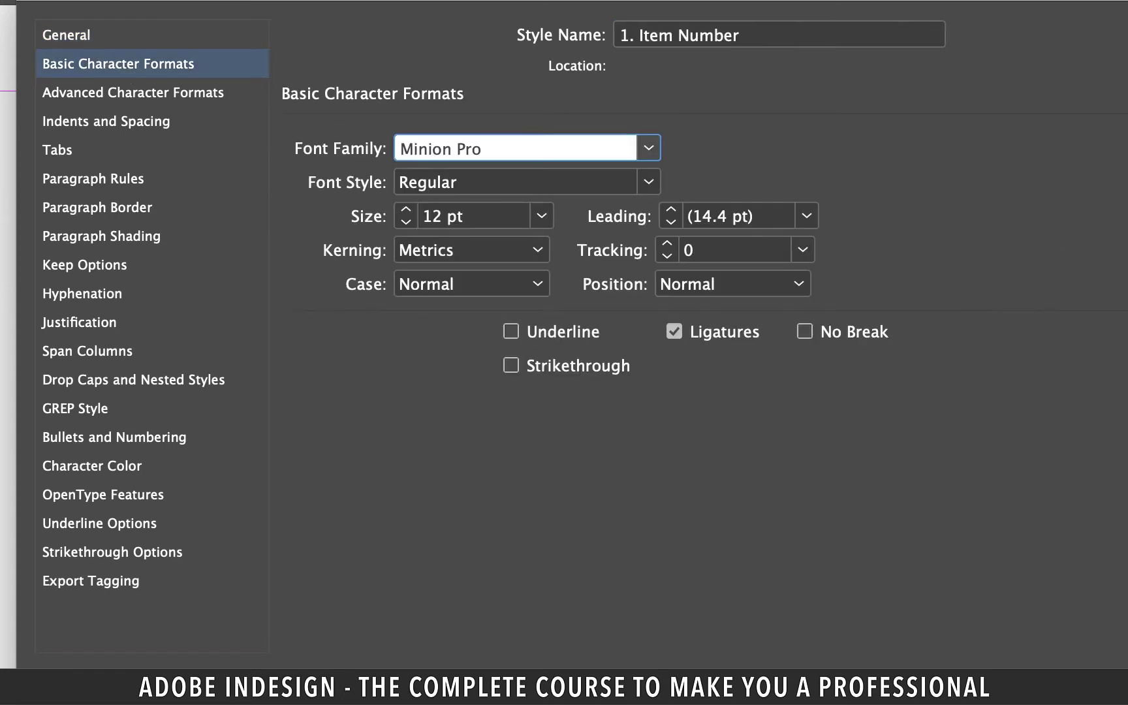
type("Museo Sans")
left_click(649, 183)
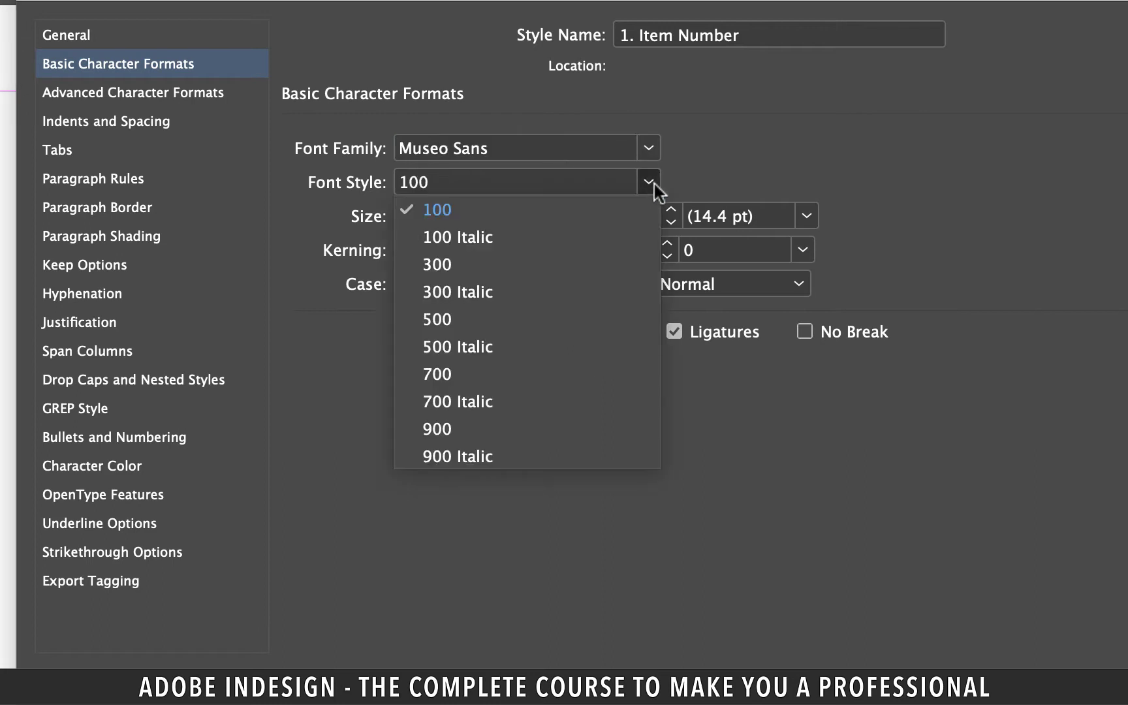
left_click(437, 320)
left_click(124, 468)
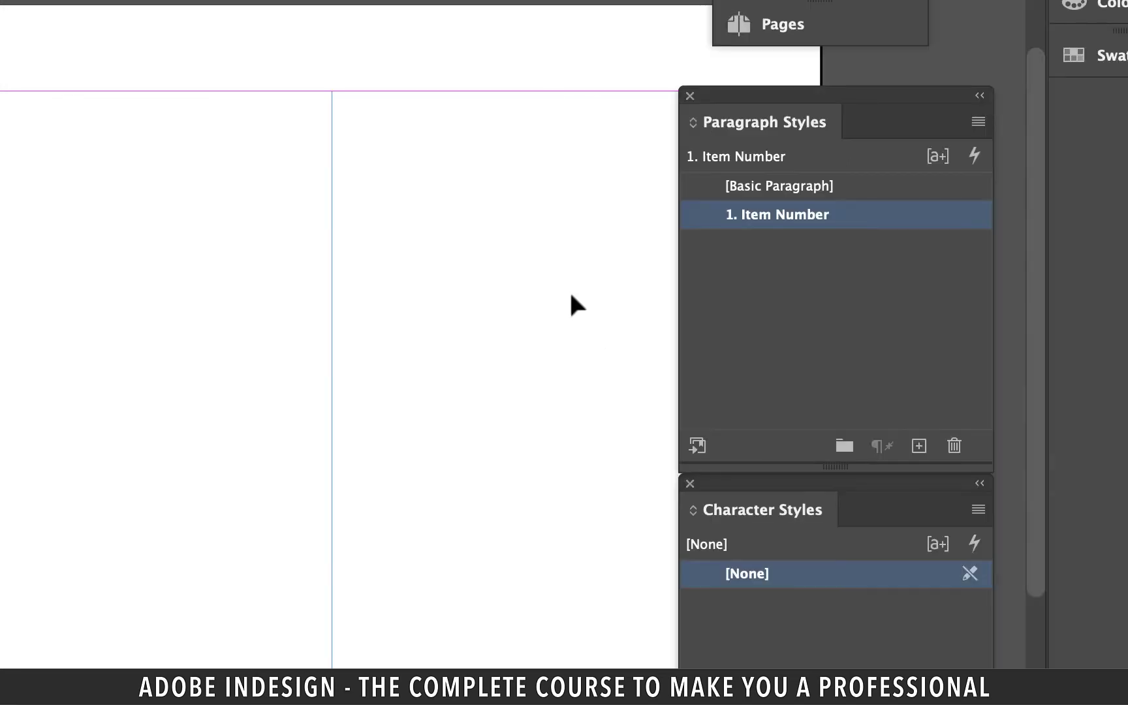
Create a paragraph style named '2. Item Name' based on [No Paragraph Style]
left_click(919, 448)
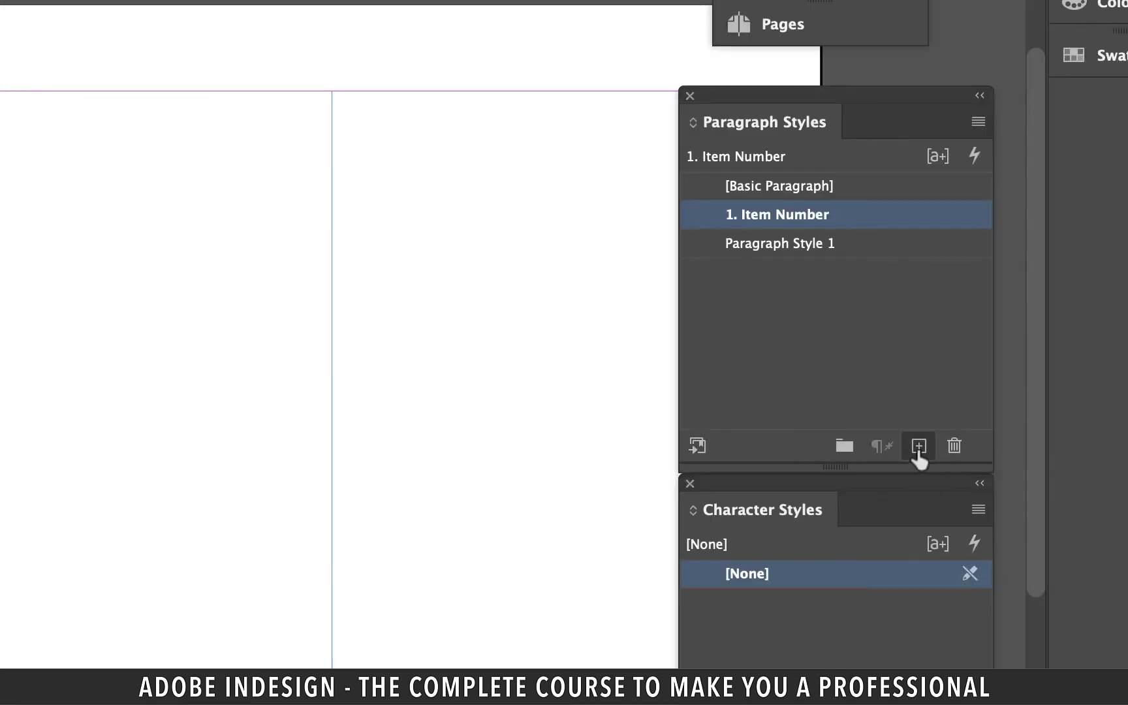
double_click(702, 243)
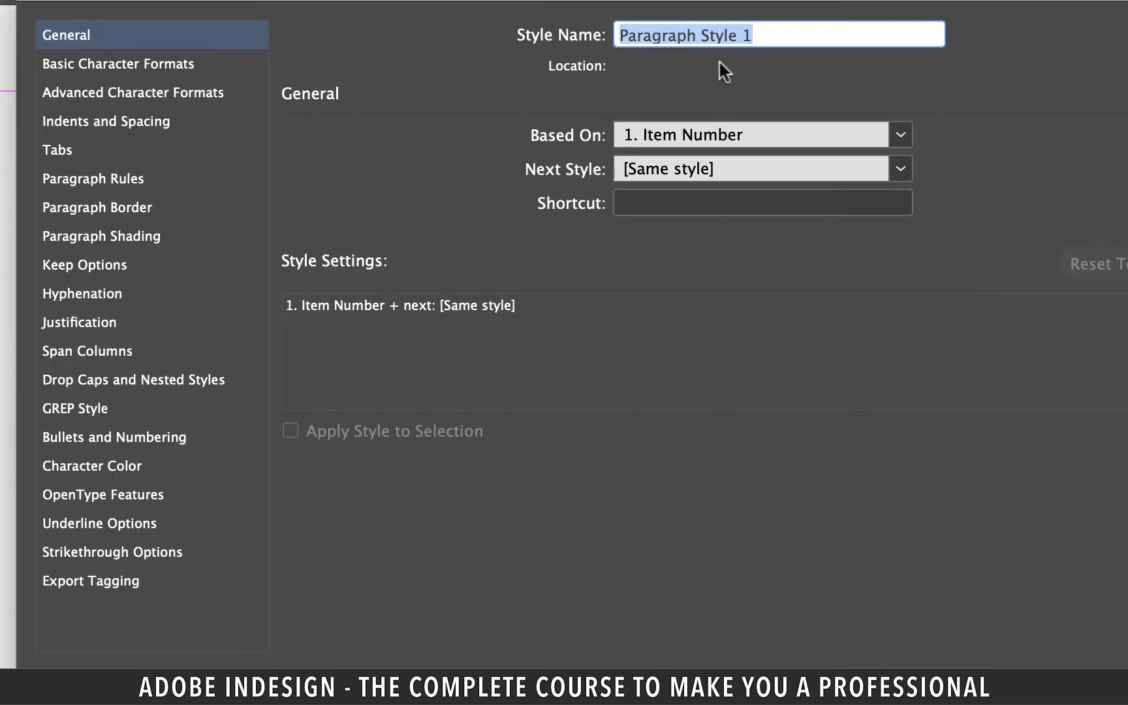
type("2. Item Name")
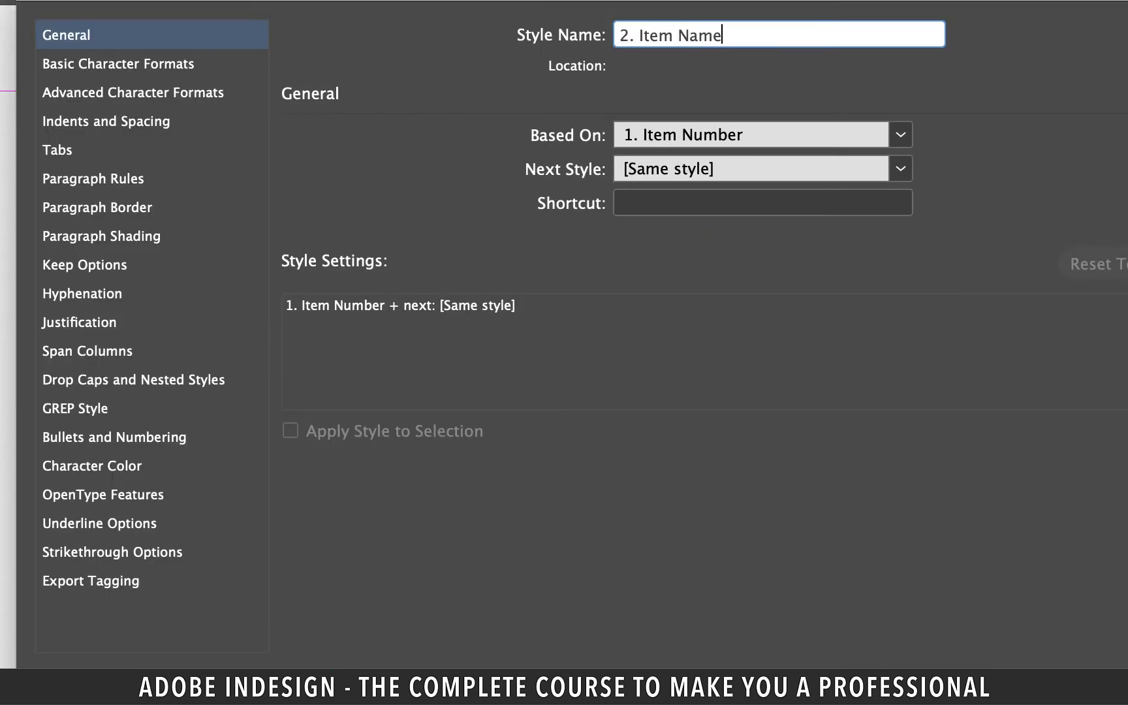
left_click(900, 130)
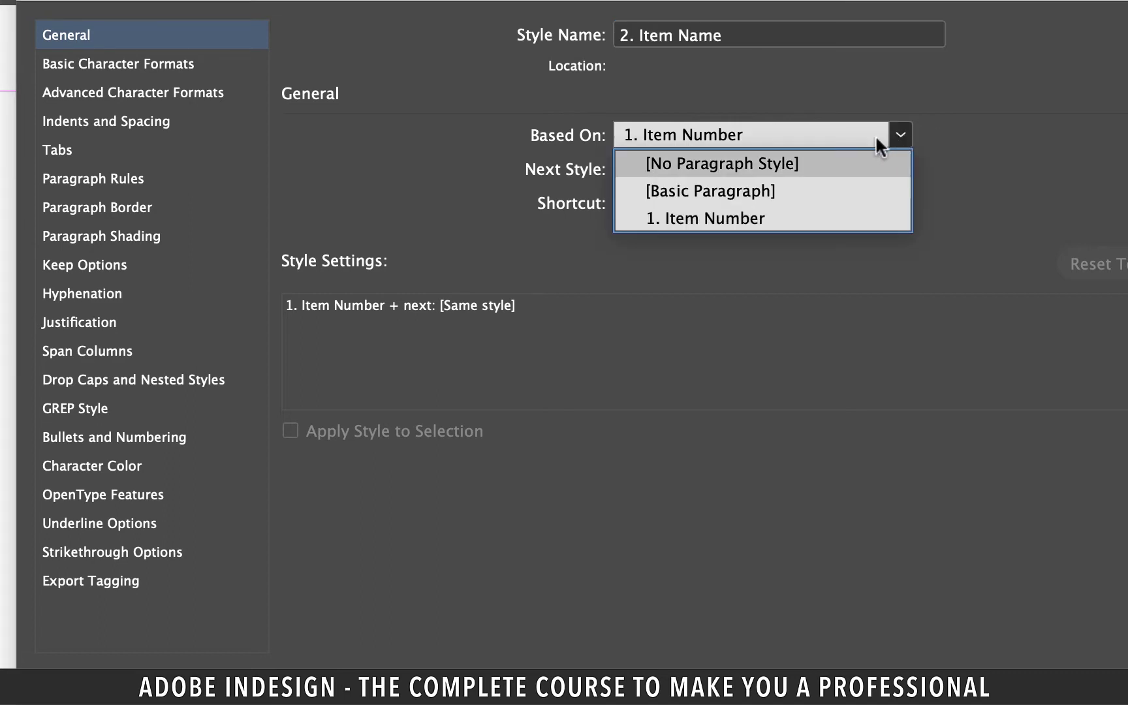
left_click(734, 162)
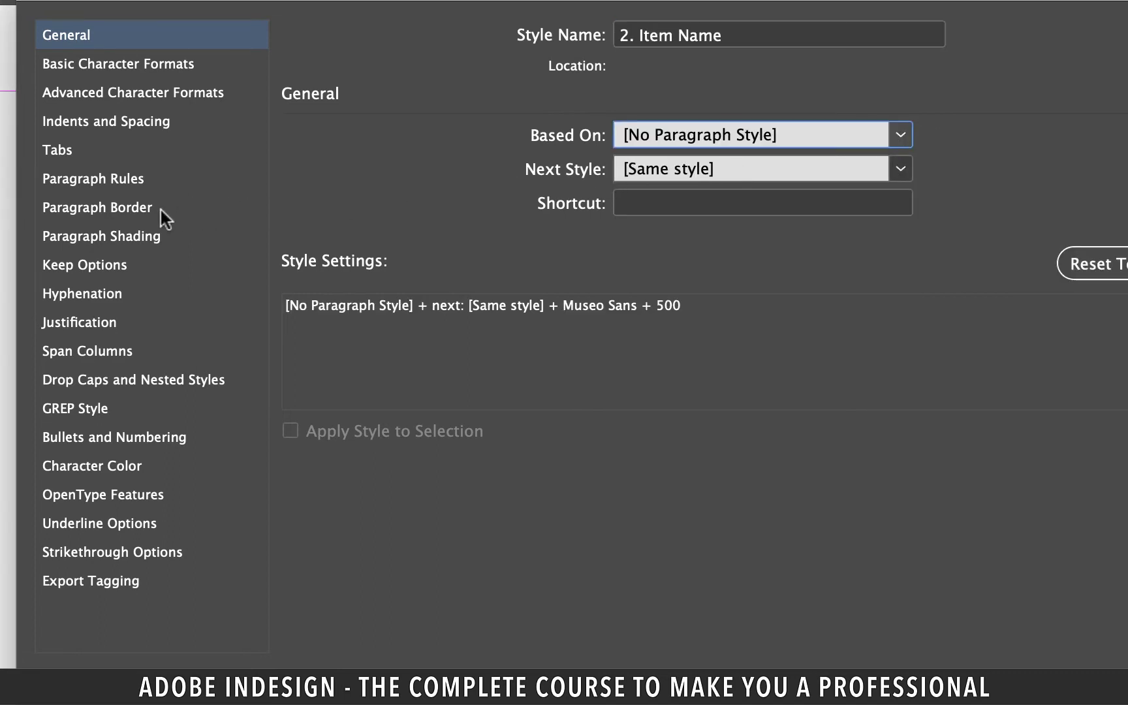
Give 2. Item Name Museo Sans 700, underline, and C=0 M=100 Y=0 K=0 magenta text
left_click(104, 67)
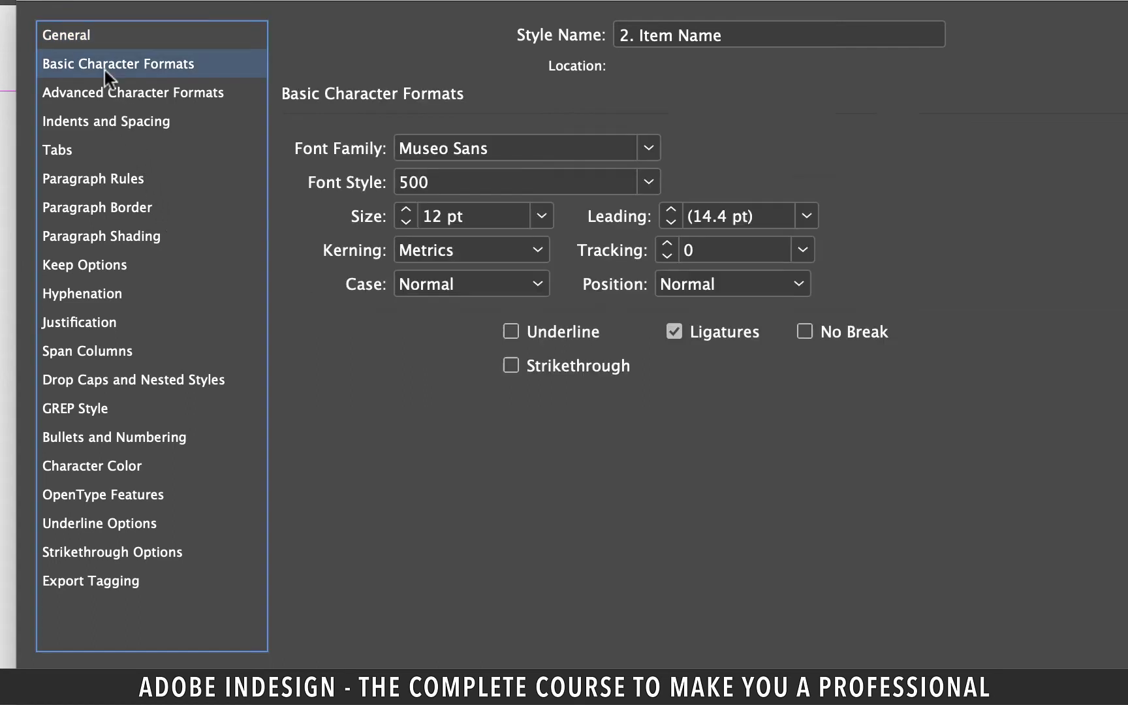
left_click(649, 182)
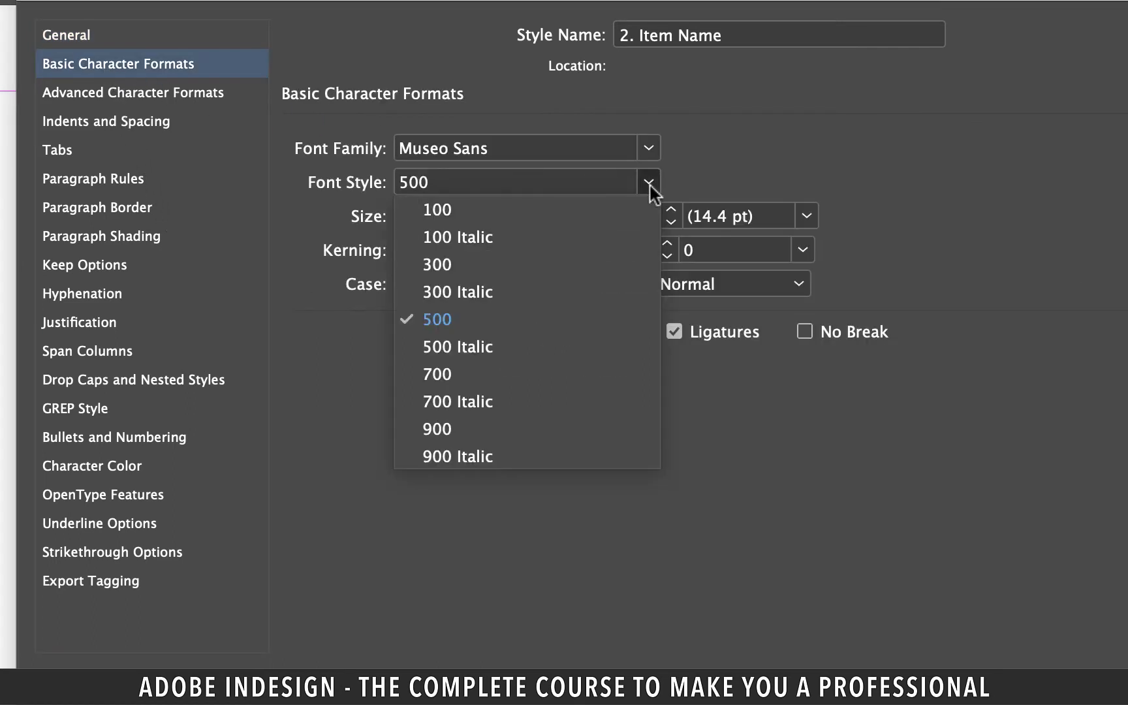
left_click(453, 379)
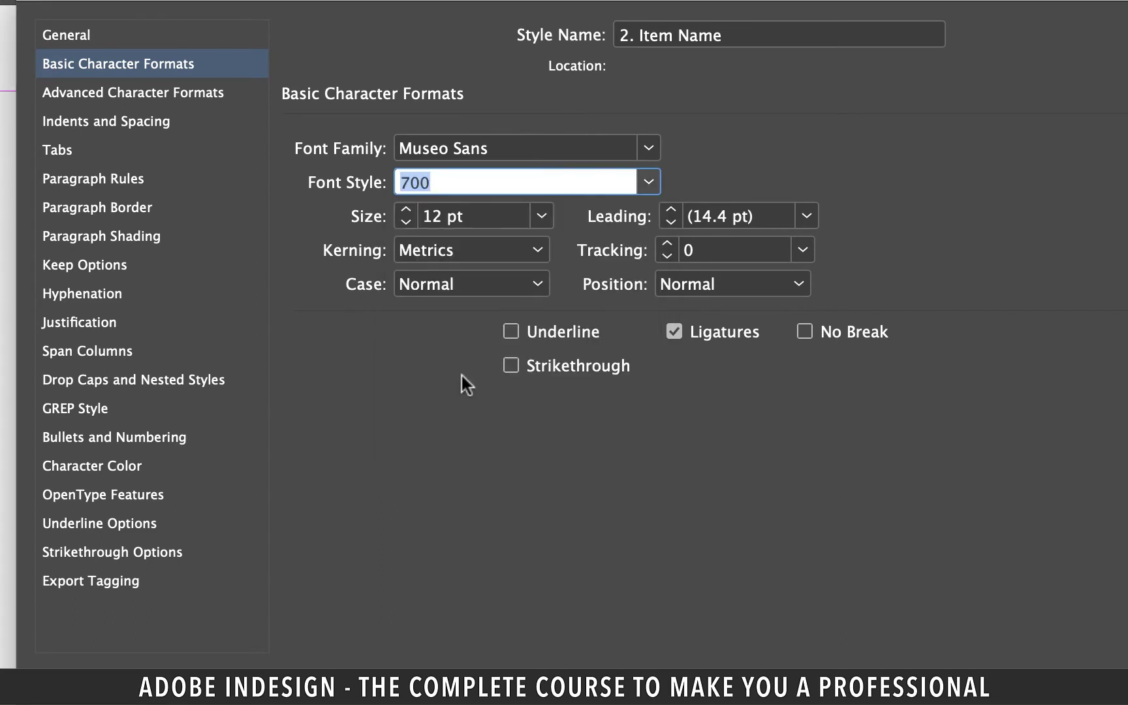
left_click(512, 333)
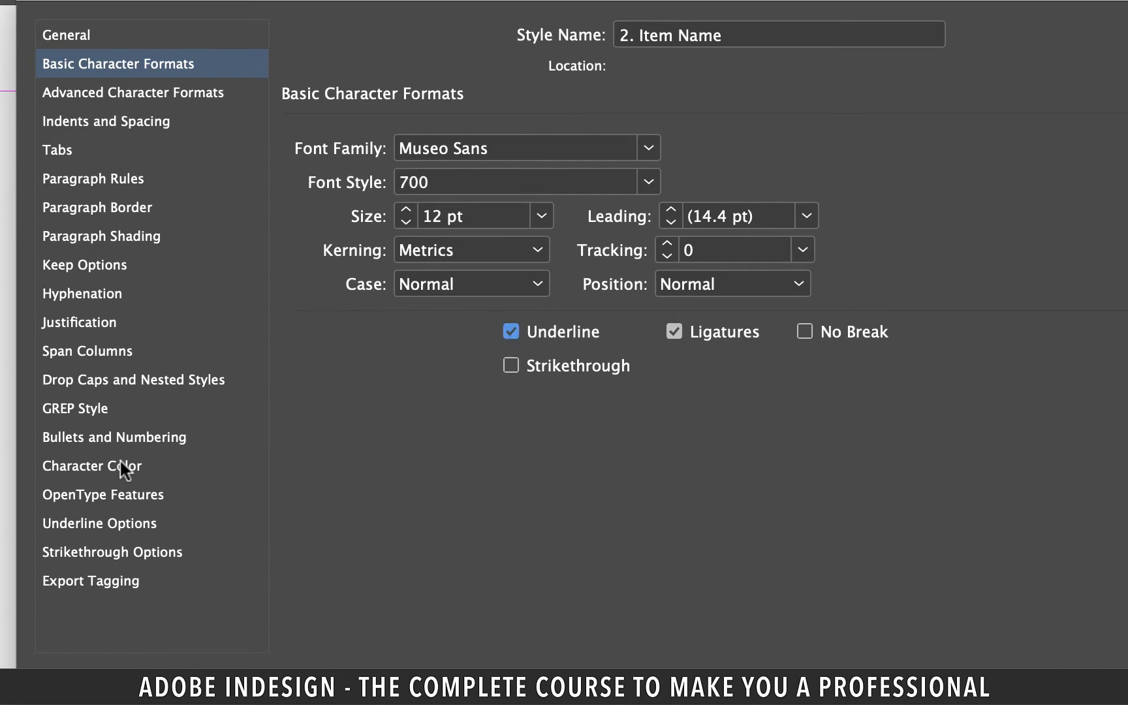
left_click(106, 465)
left_click(508, 206)
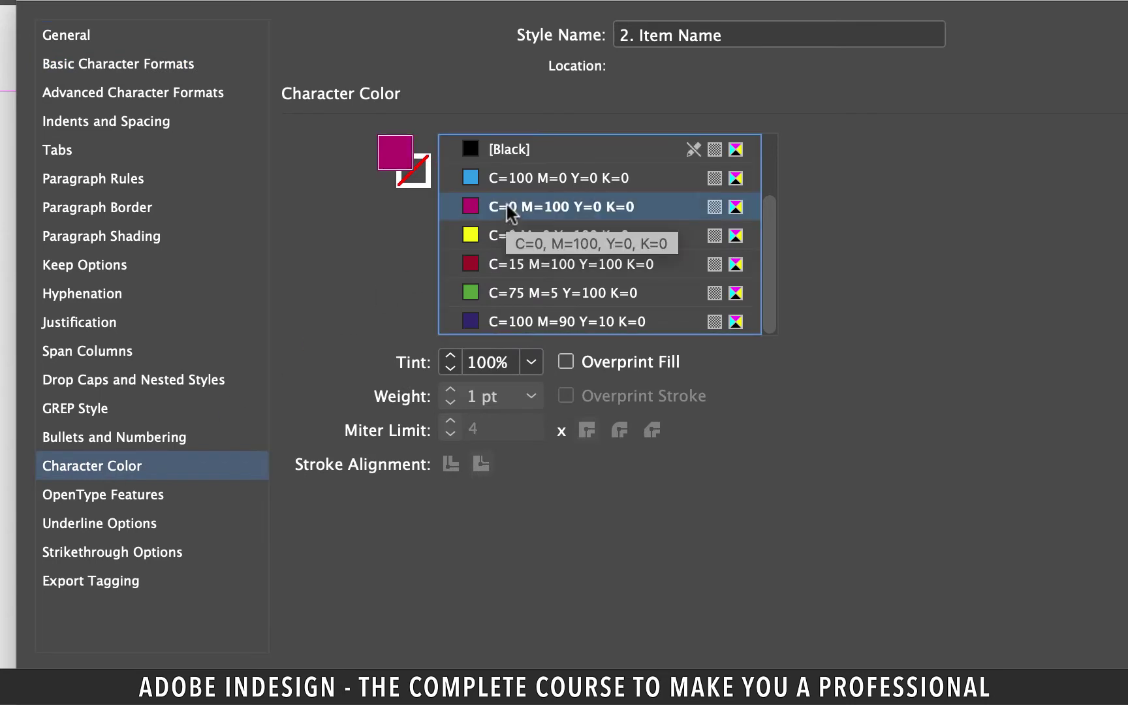
key("Return")
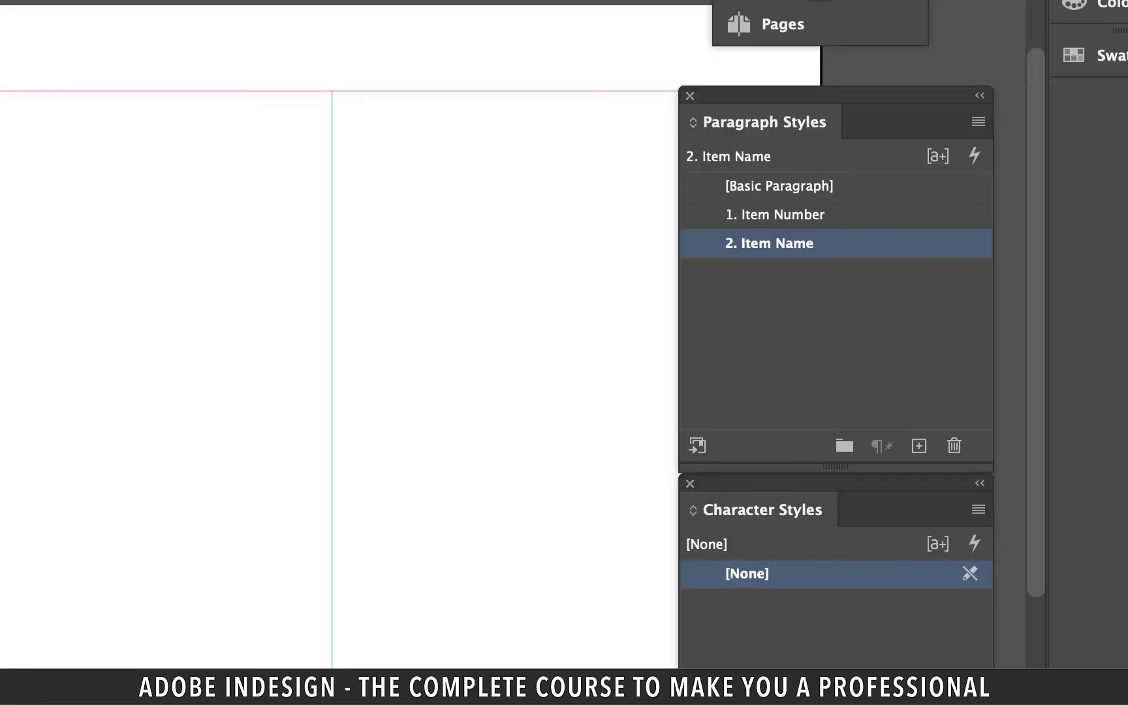
Create a paragraph style named '3. Item Price' based on [No Paragraph Style]
left_click(918, 447)
double_click(706, 273)
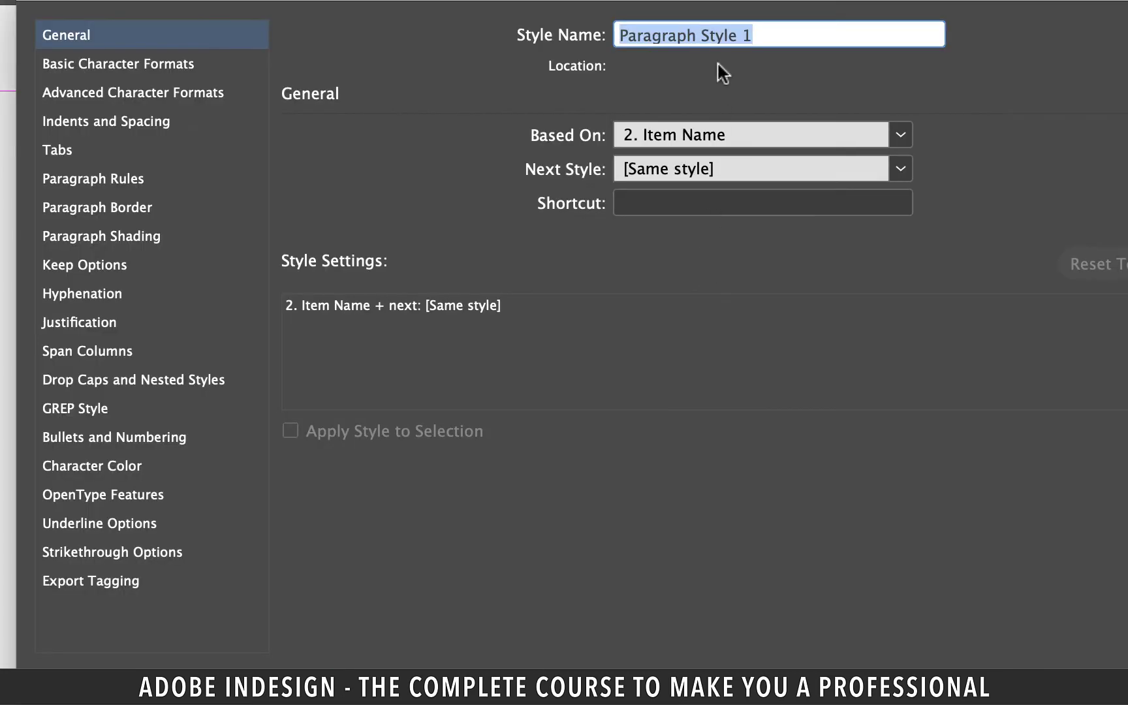
type("3. Item Price")
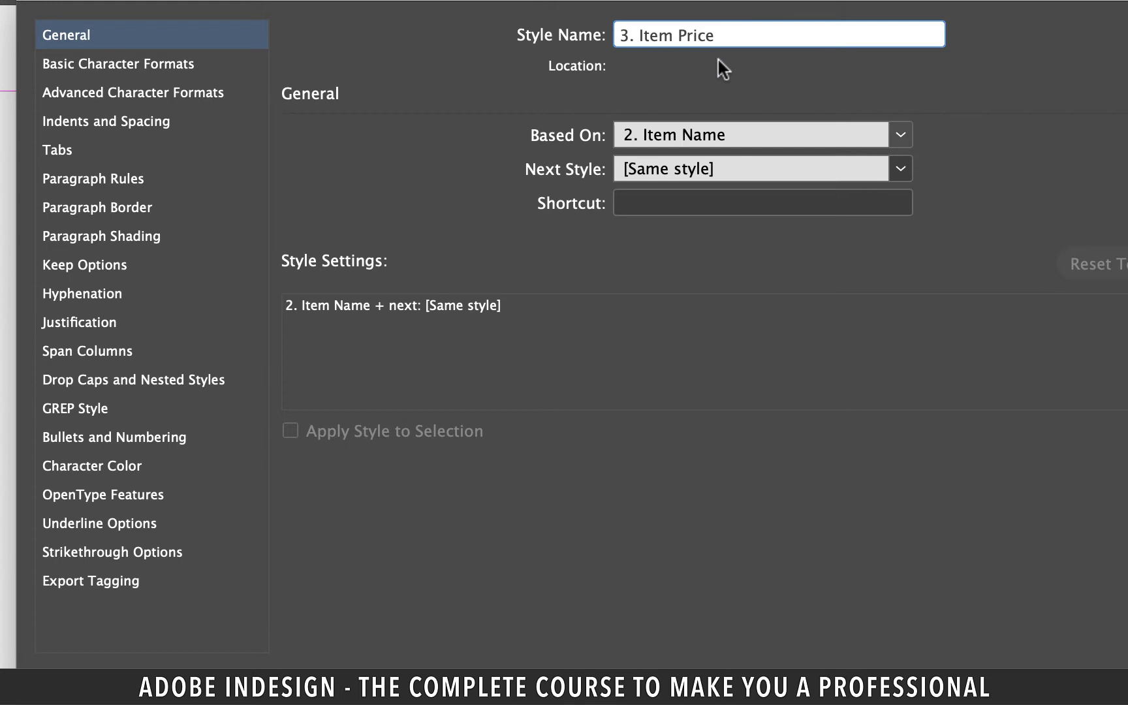
left_click(738, 133)
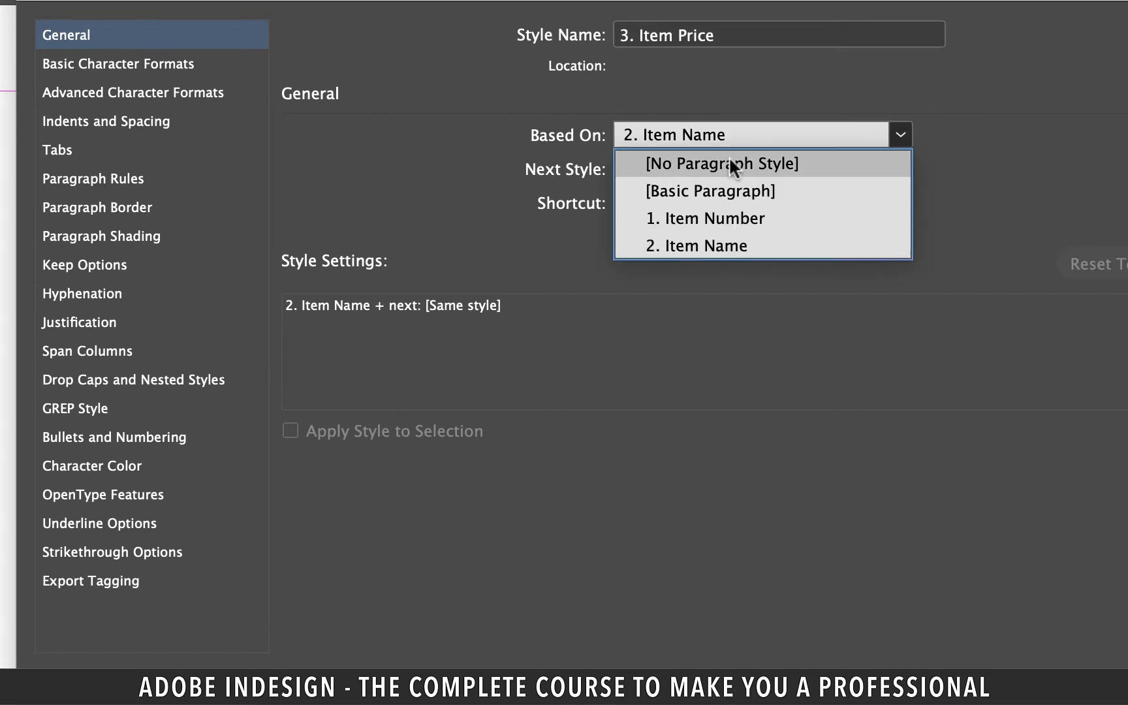
left_click(727, 162)
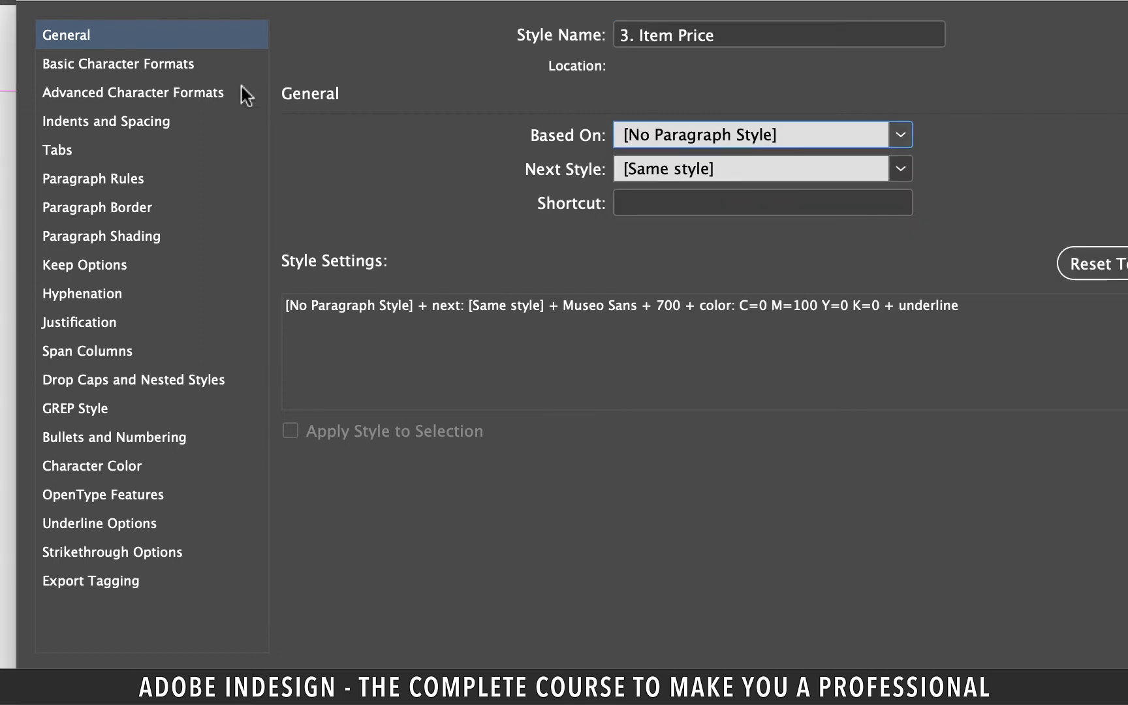
Set the 3. Item Price style to Museo Sans 900 with [Black] text
left_click(118, 65)
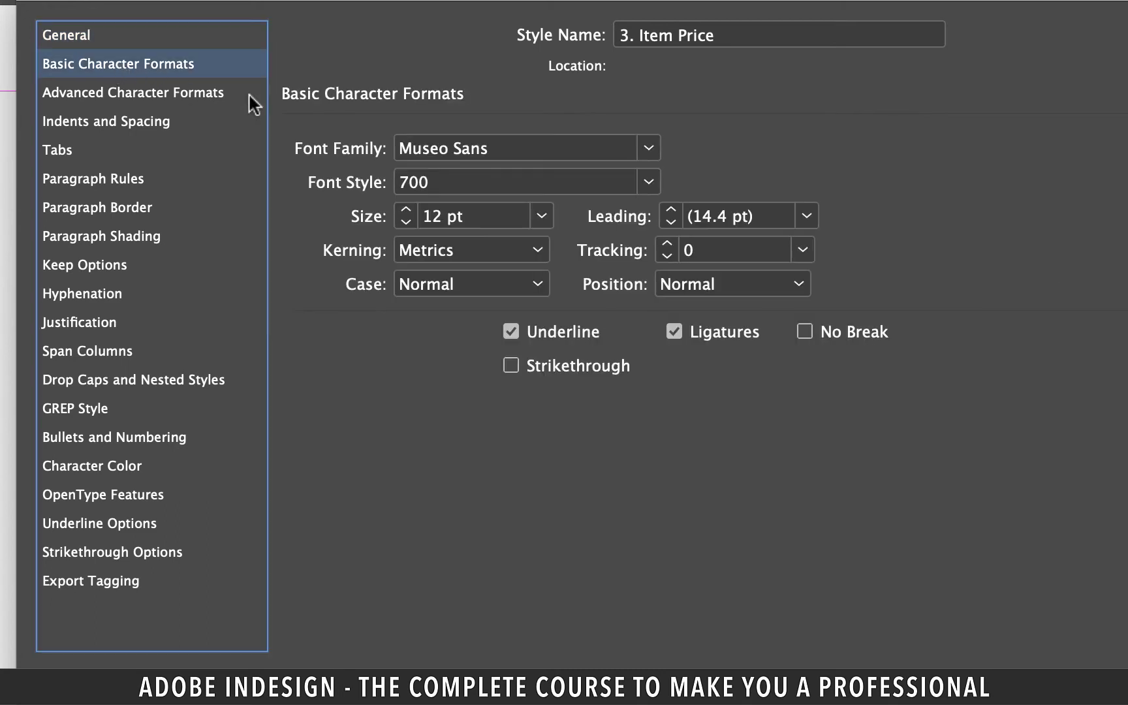
left_click(636, 186)
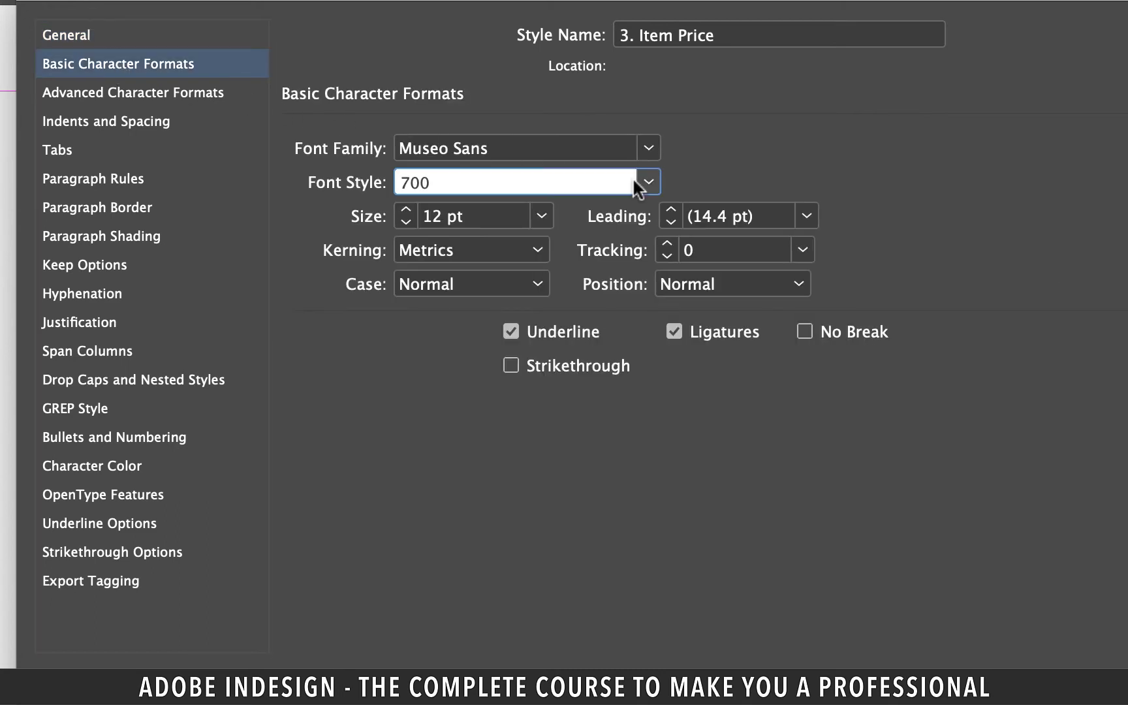
left_click(647, 183)
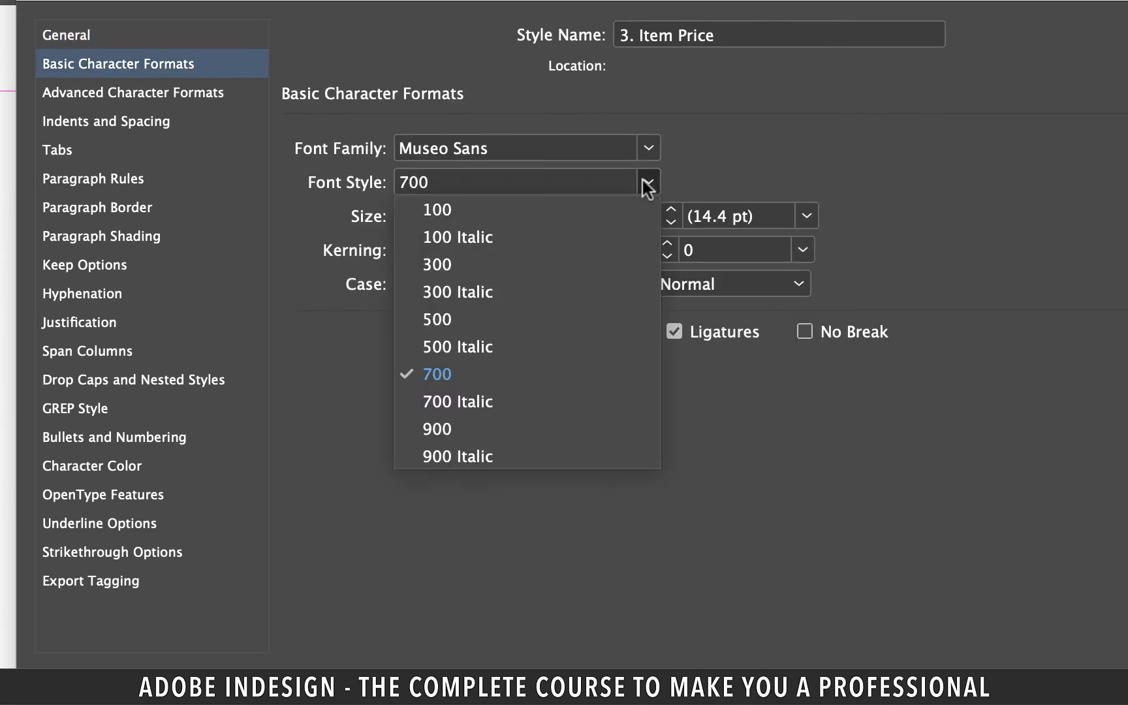
left_click(458, 432)
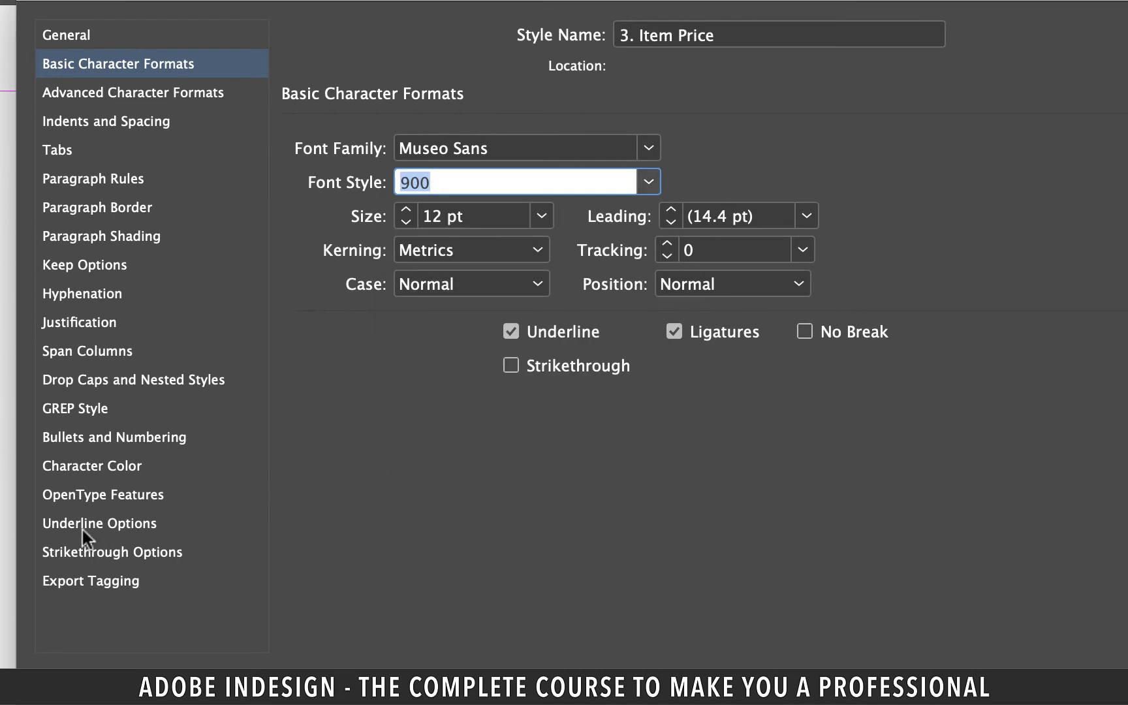
left_click(84, 465)
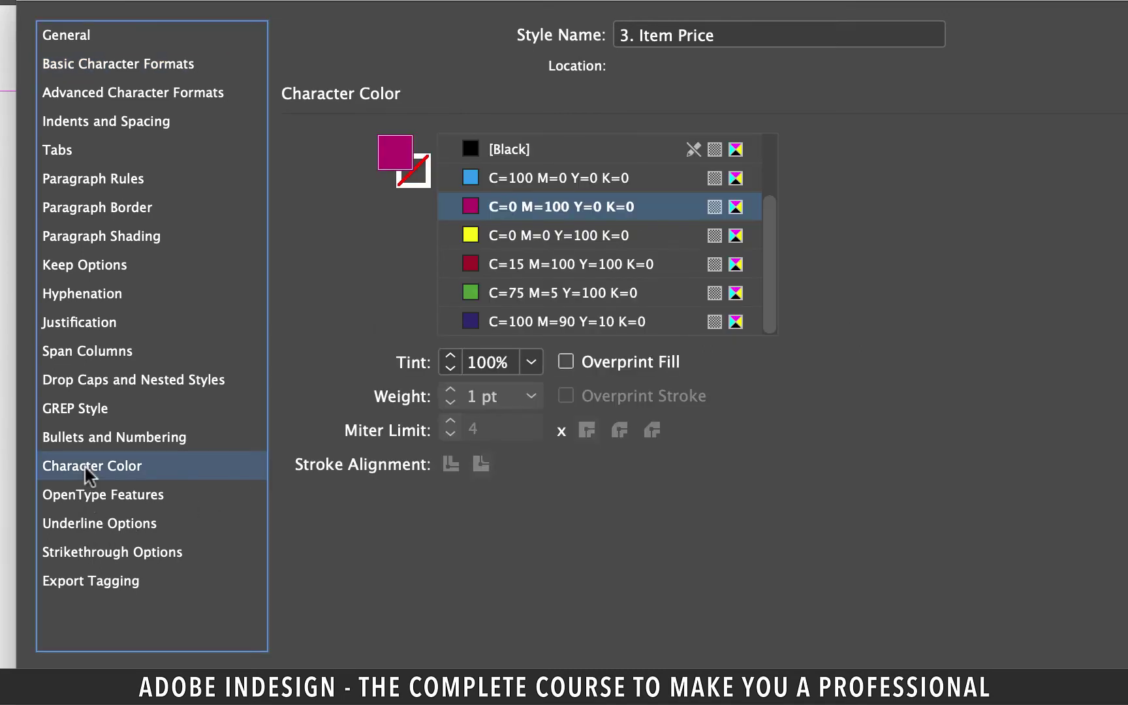
left_click(522, 150)
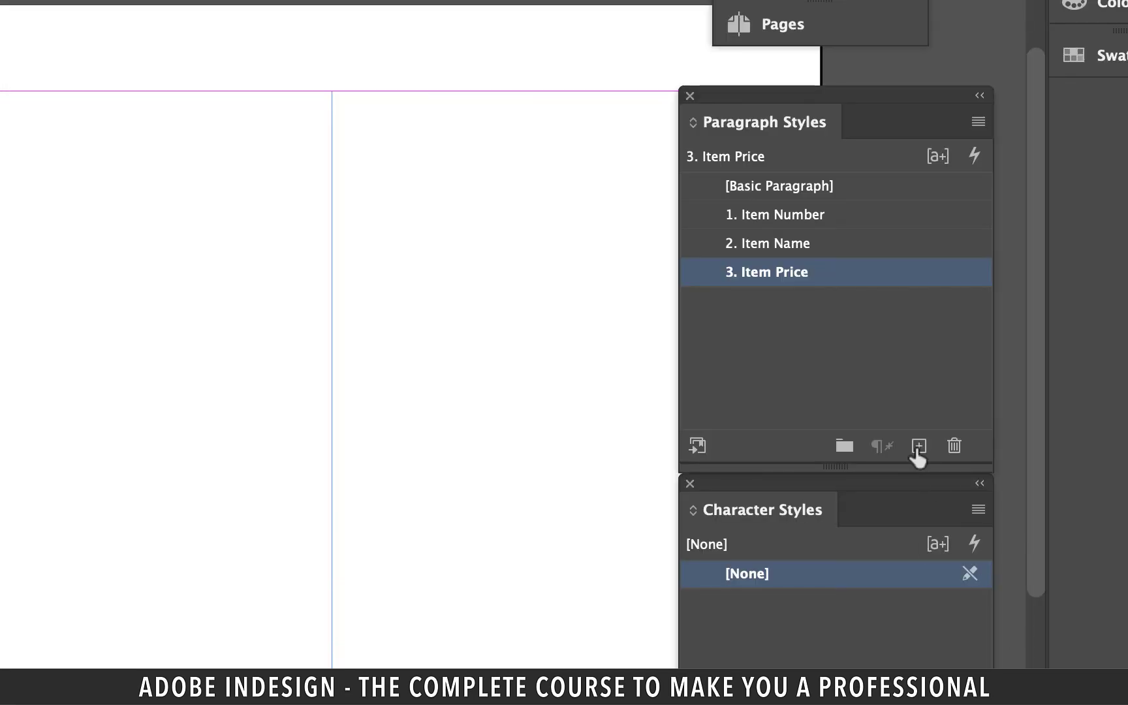
Create a paragraph style named '4. Item Description' based on [No Paragraph Style]
left_click(918, 451)
left_click(700, 304)
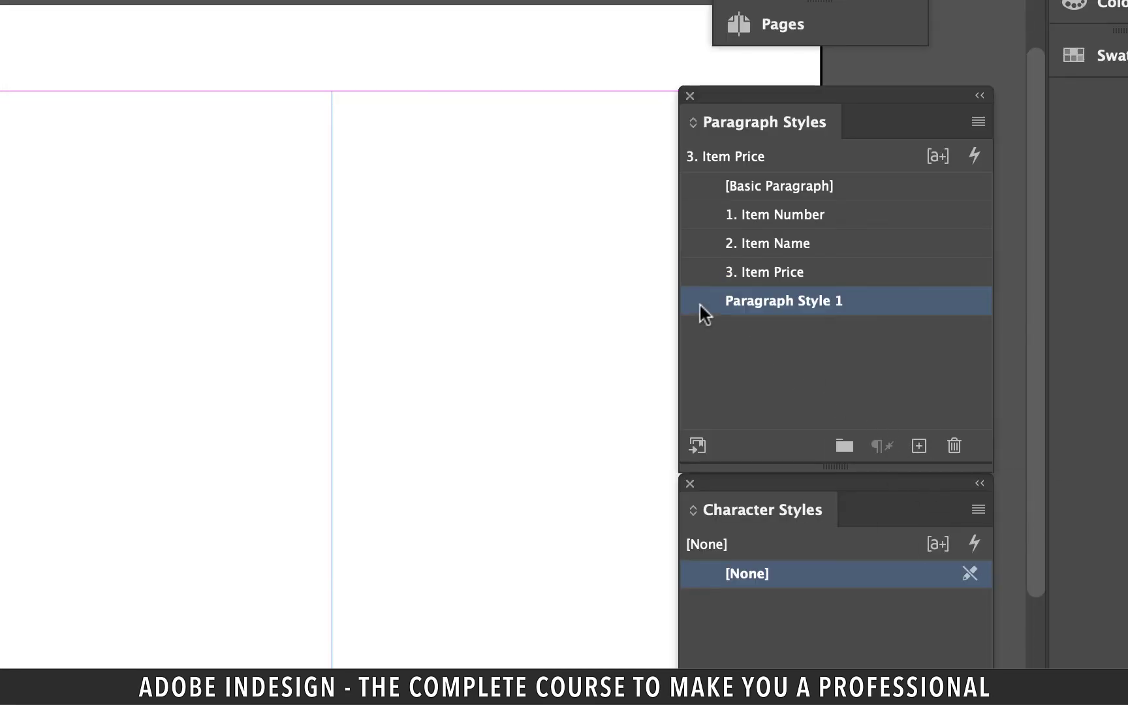
double_click(700, 302)
type("4. Item De")
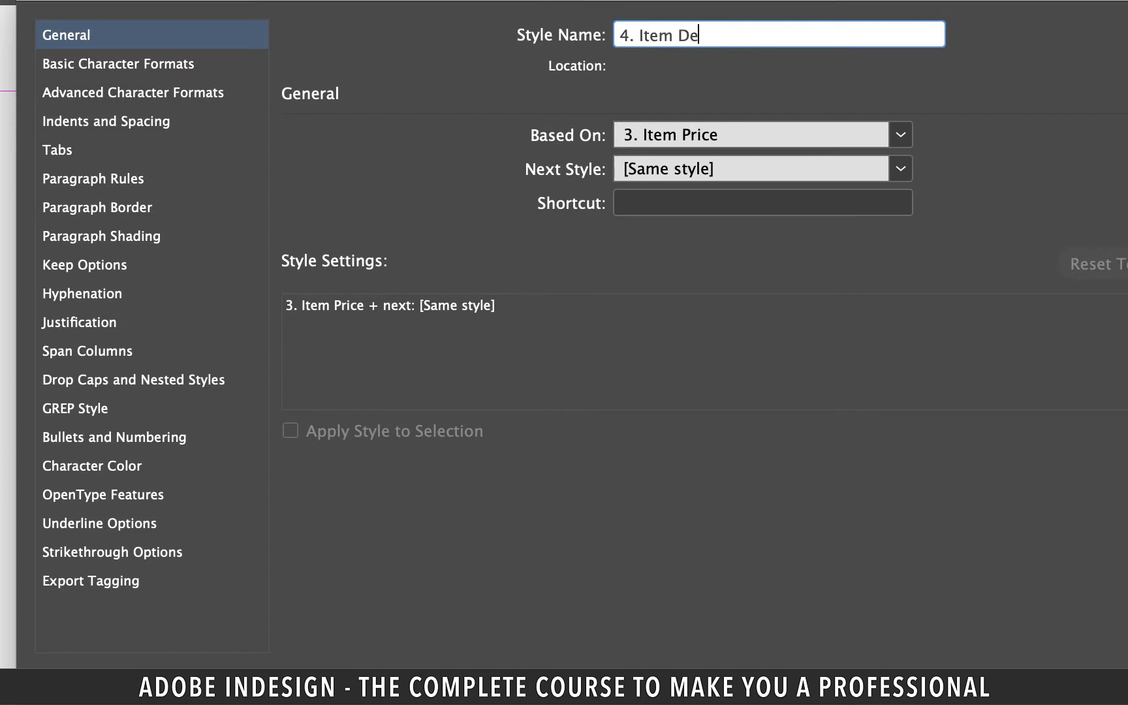
type("scription")
left_click(700, 136)
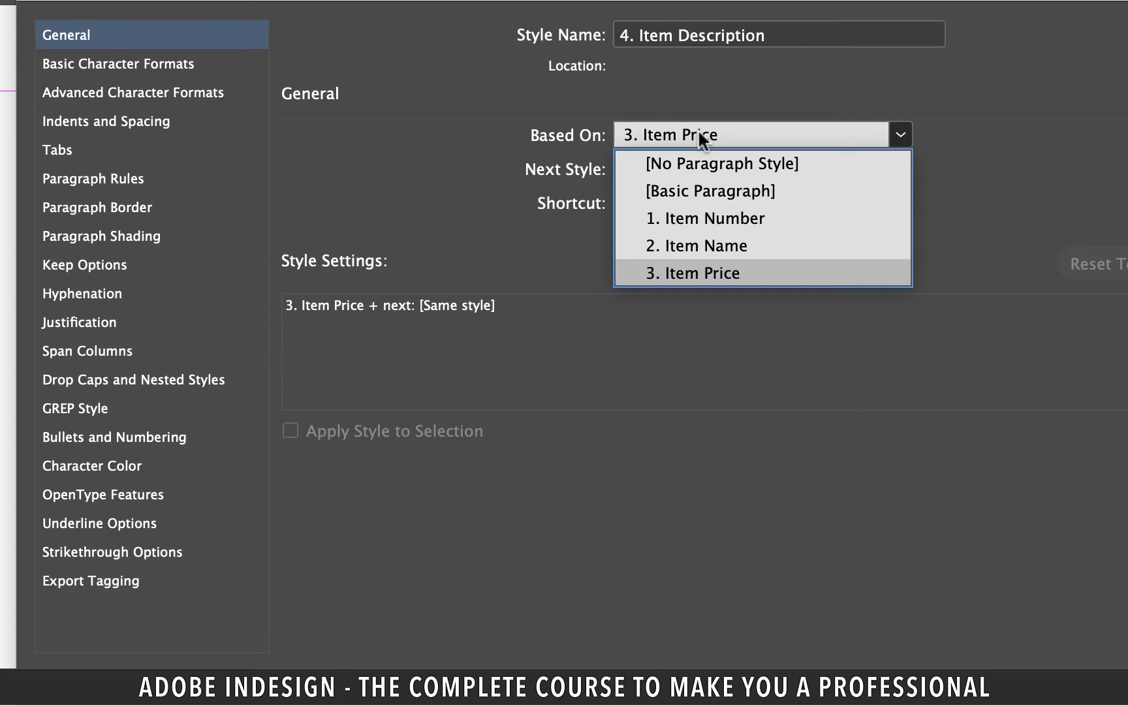
left_click(701, 164)
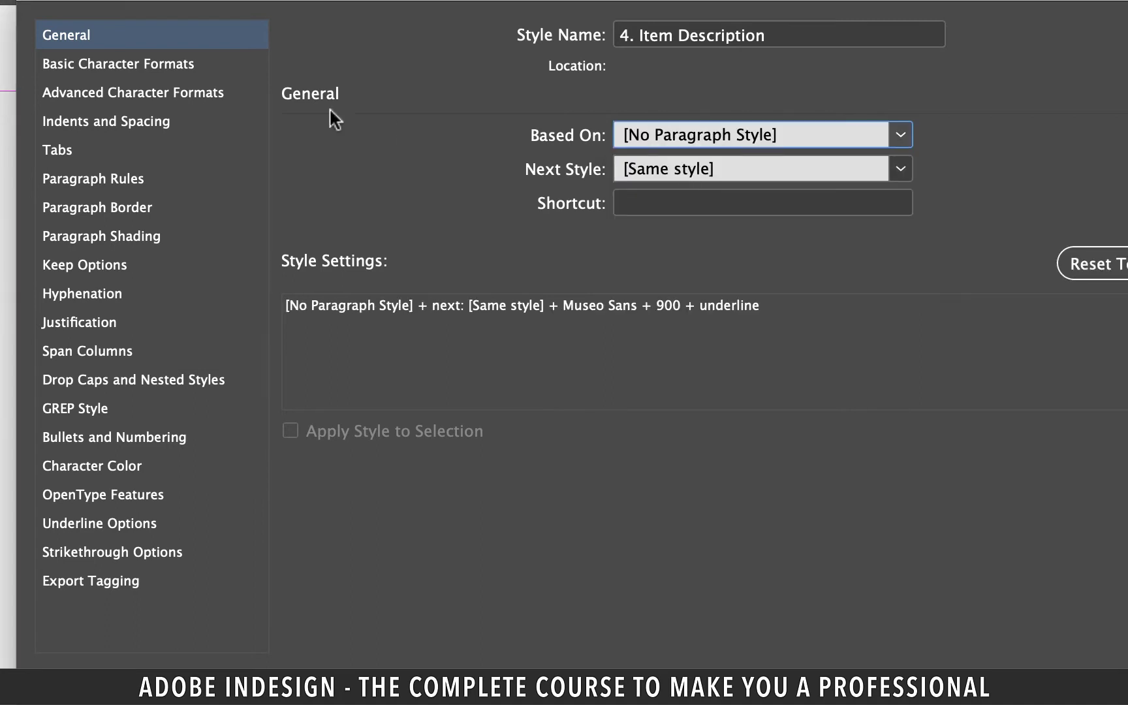
Set 4. Item Description to Museo Sans 300 Italic with underline turned off
left_click(101, 72)
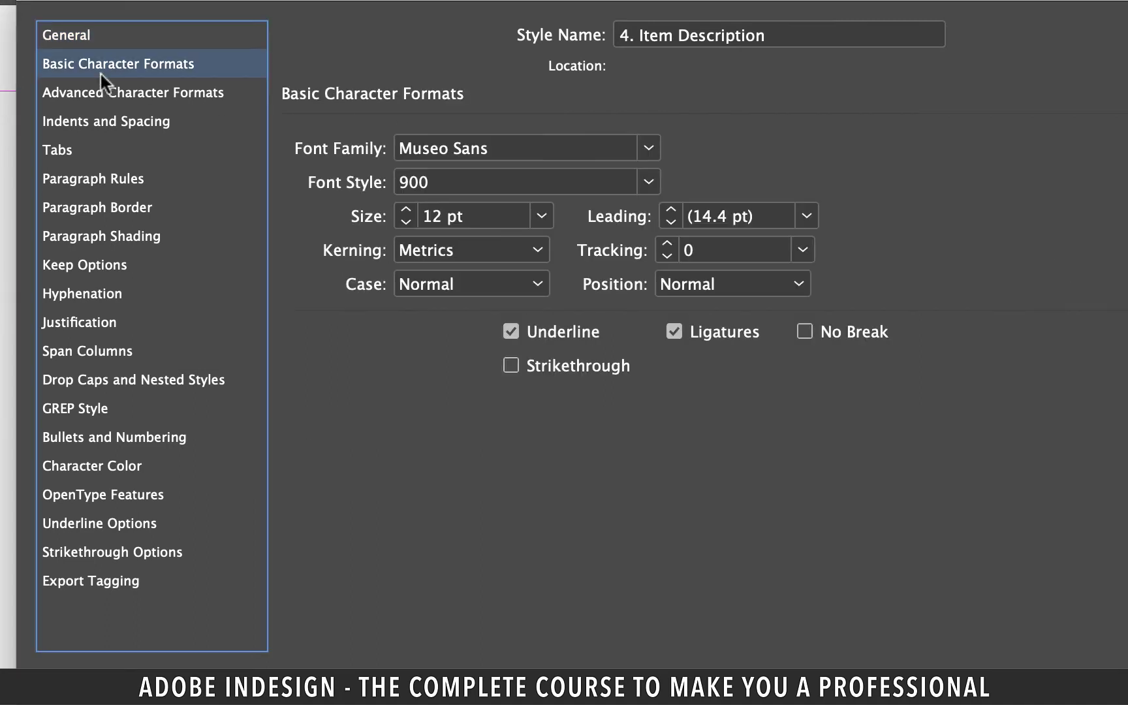
left_click(650, 183)
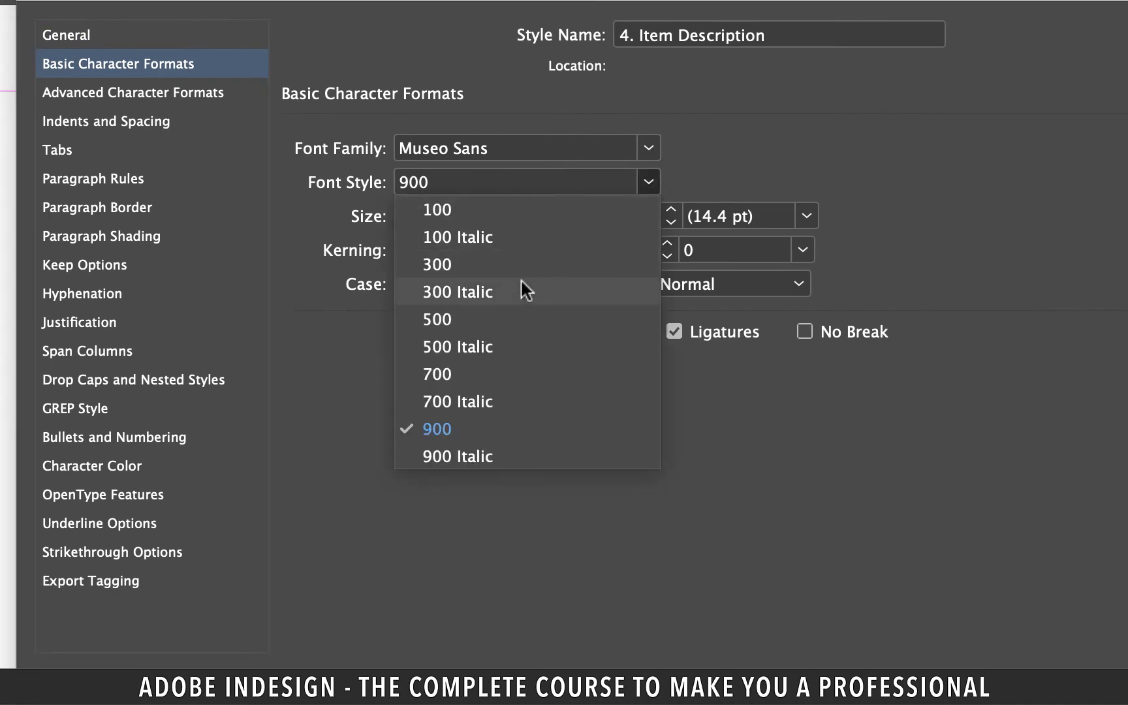
left_click(496, 297)
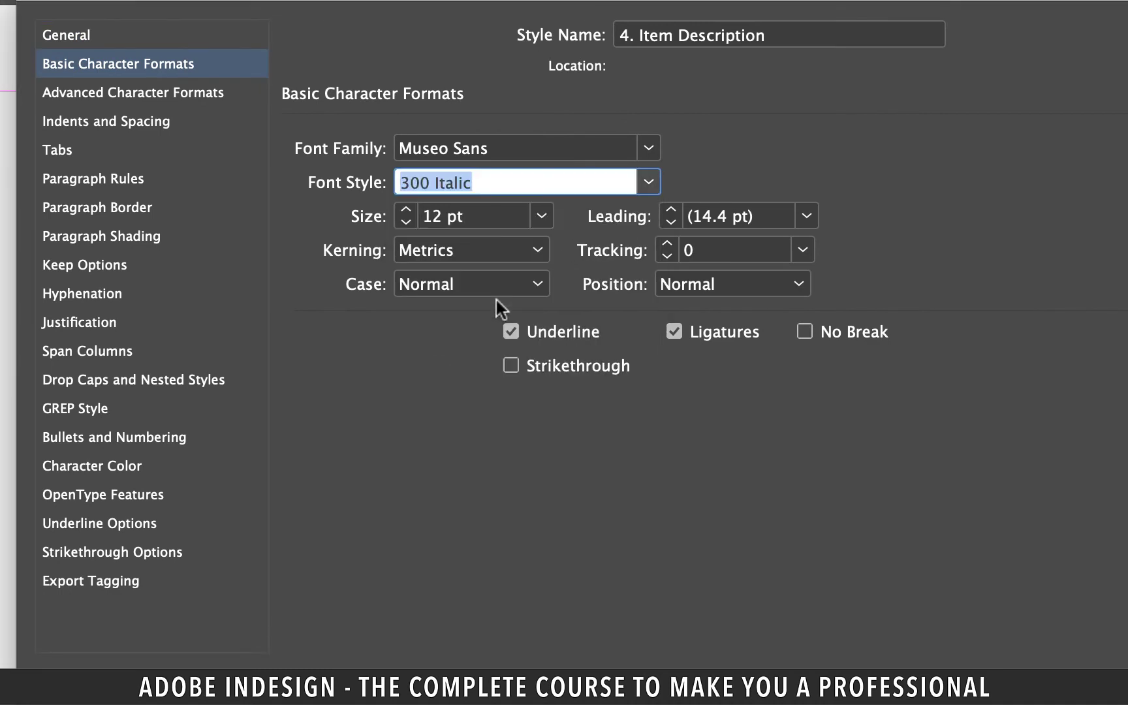
left_click(512, 332)
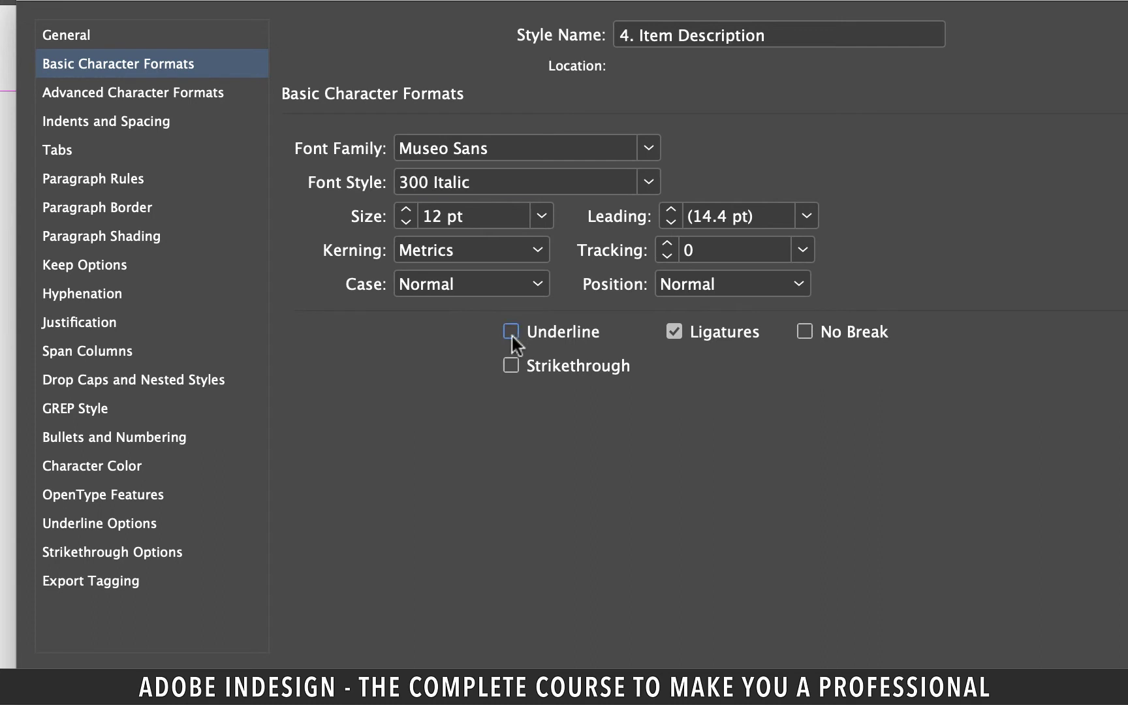
left_click(92, 466)
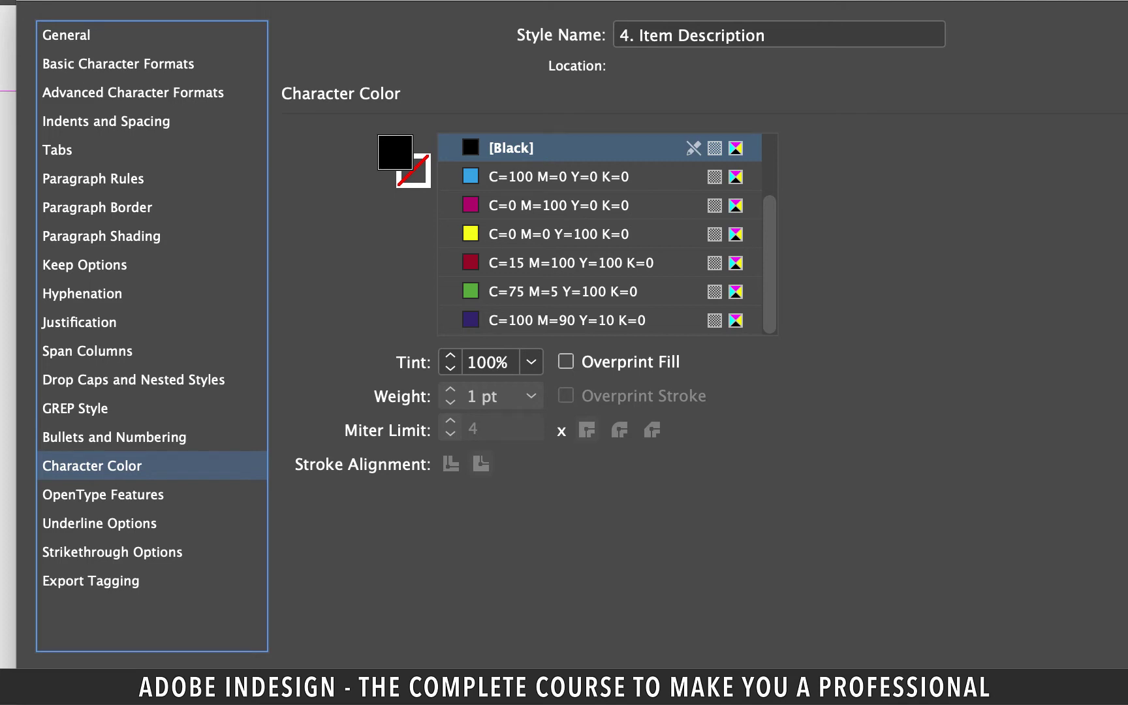
key("Return")
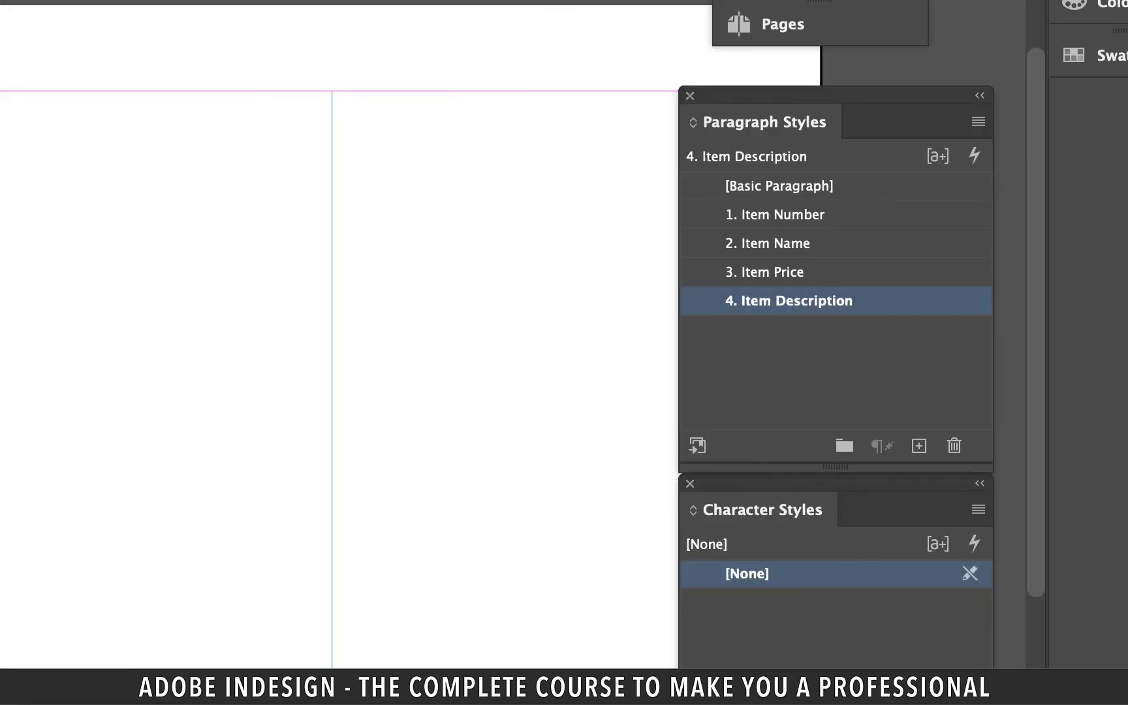
Set the Next Style of 1. Item Number to 2. Item Name
left_click(757, 329)
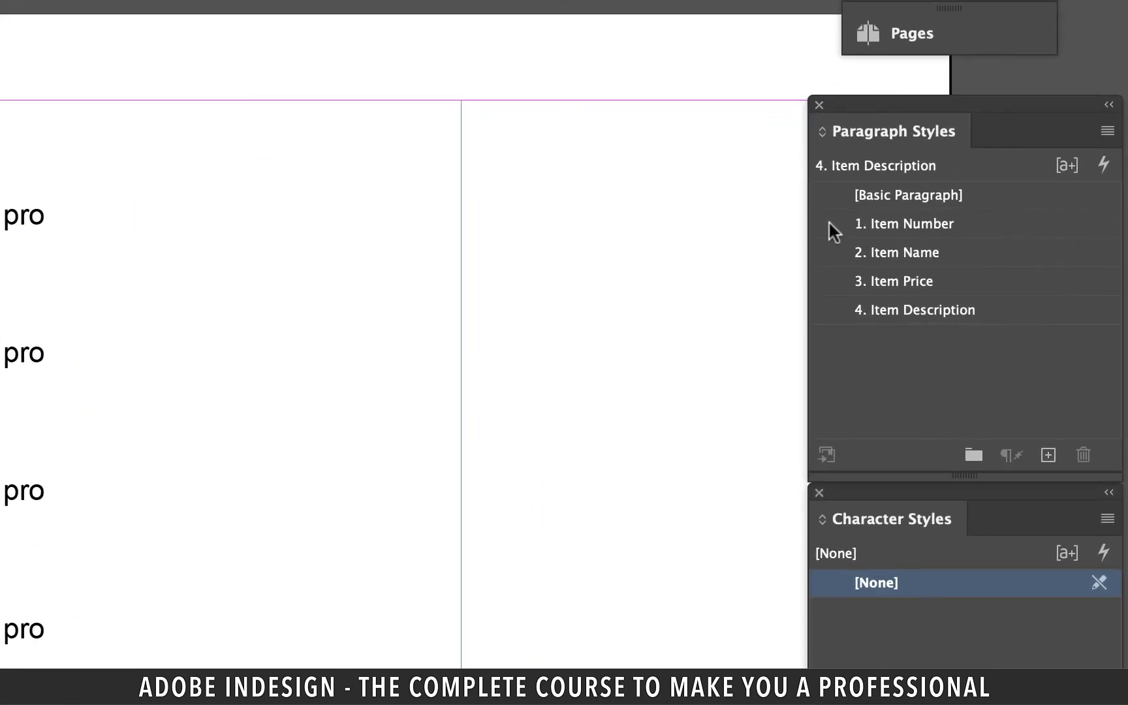
double_click(829, 223)
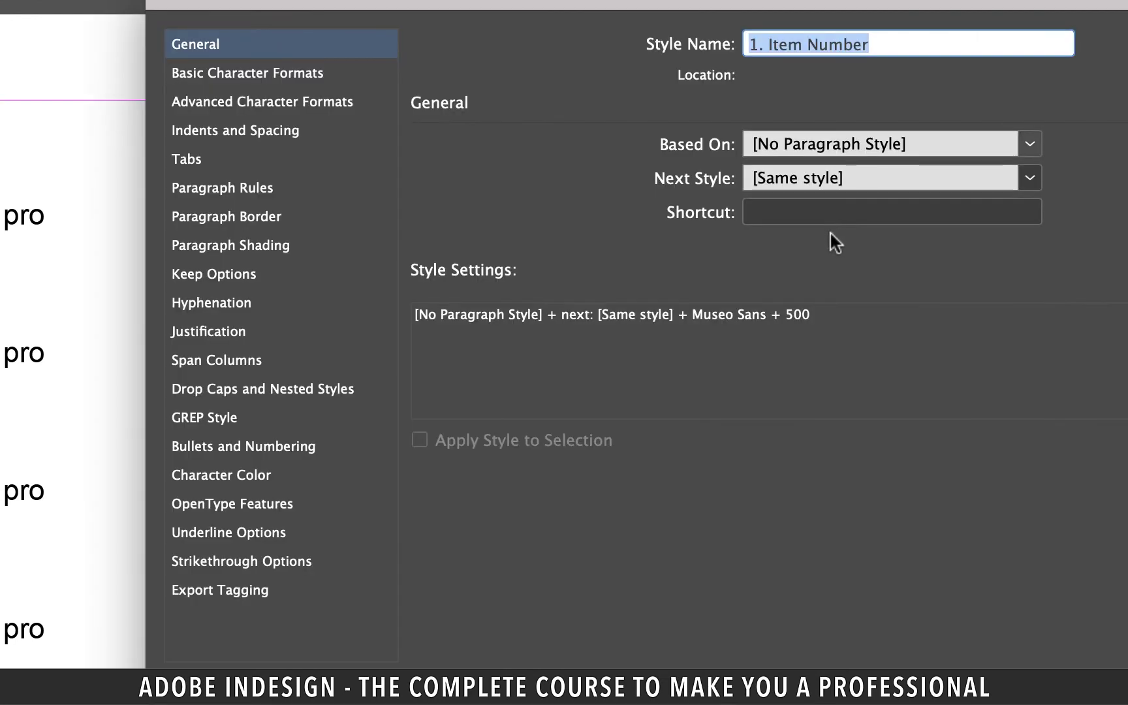
left_click(881, 178)
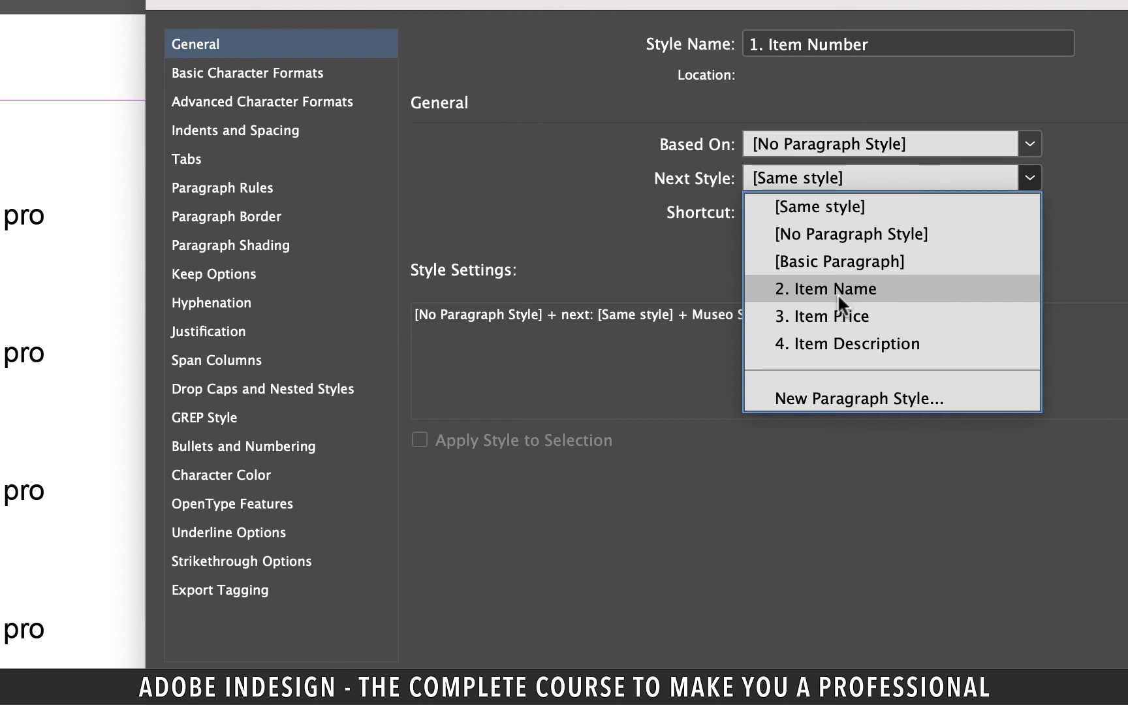
left_click(837, 291)
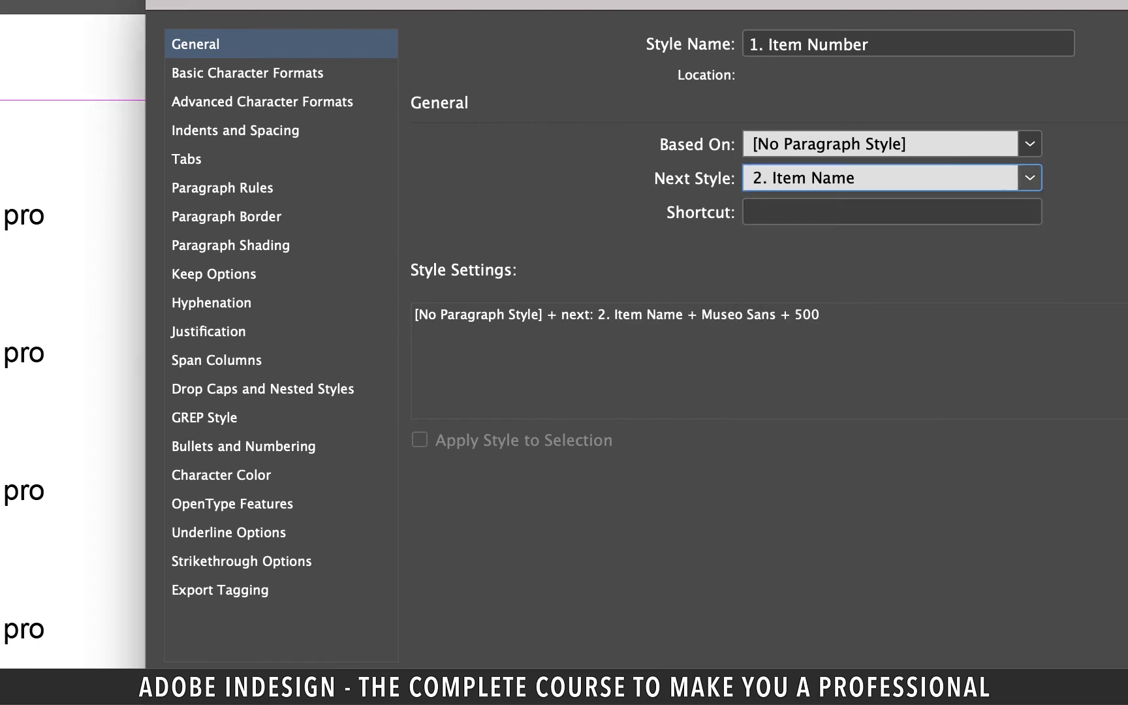
key("Return")
Set the Next Style of 2. Item Name to 3. Item Price
double_click(834, 255)
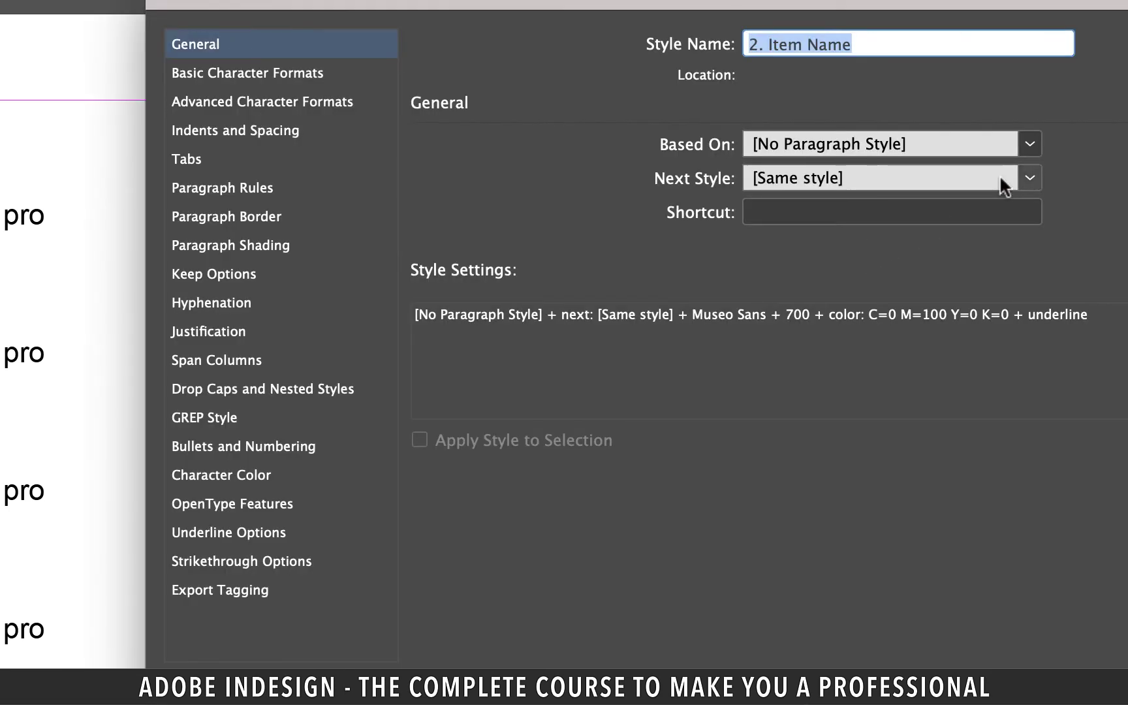
left_click(1001, 180)
left_click(801, 316)
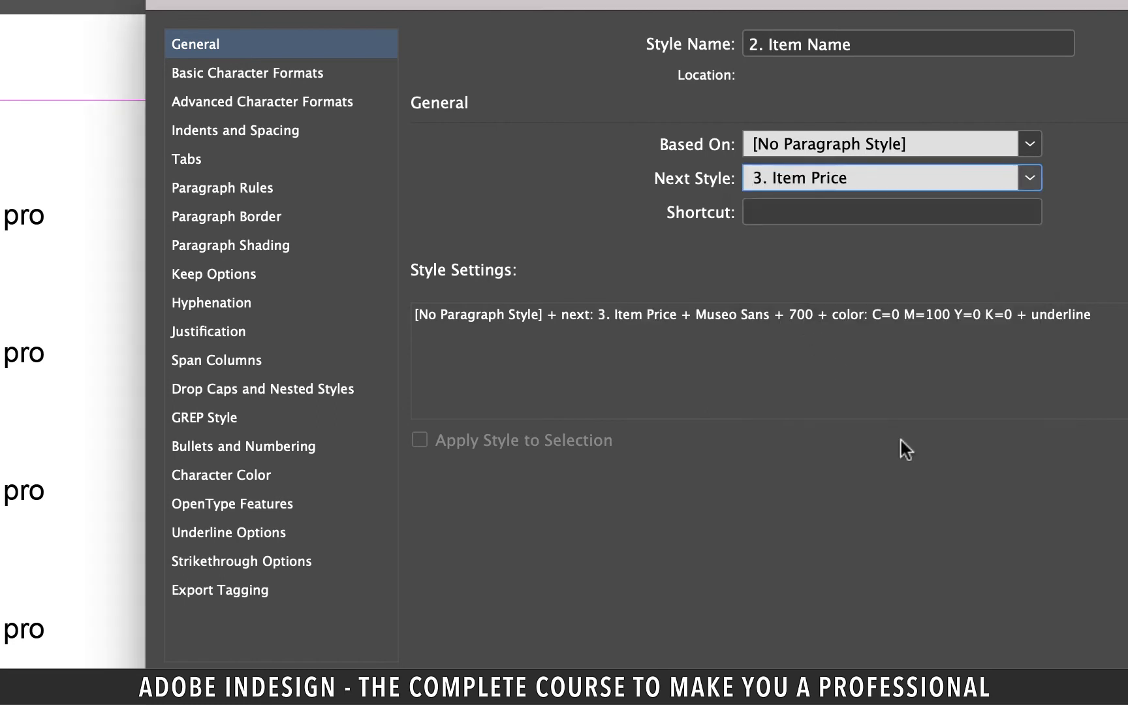
key("Return")
Set the Next Style of 3. Item Price to 4. Item Description
double_click(838, 287)
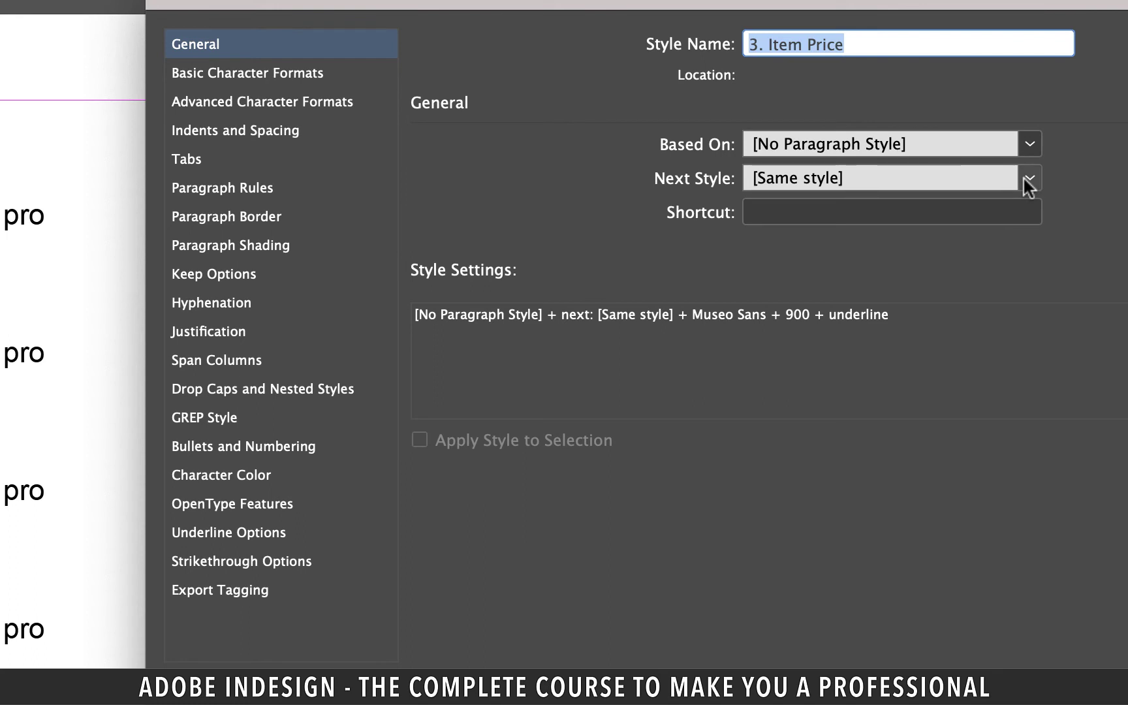
left_click(1023, 179)
left_click(778, 346)
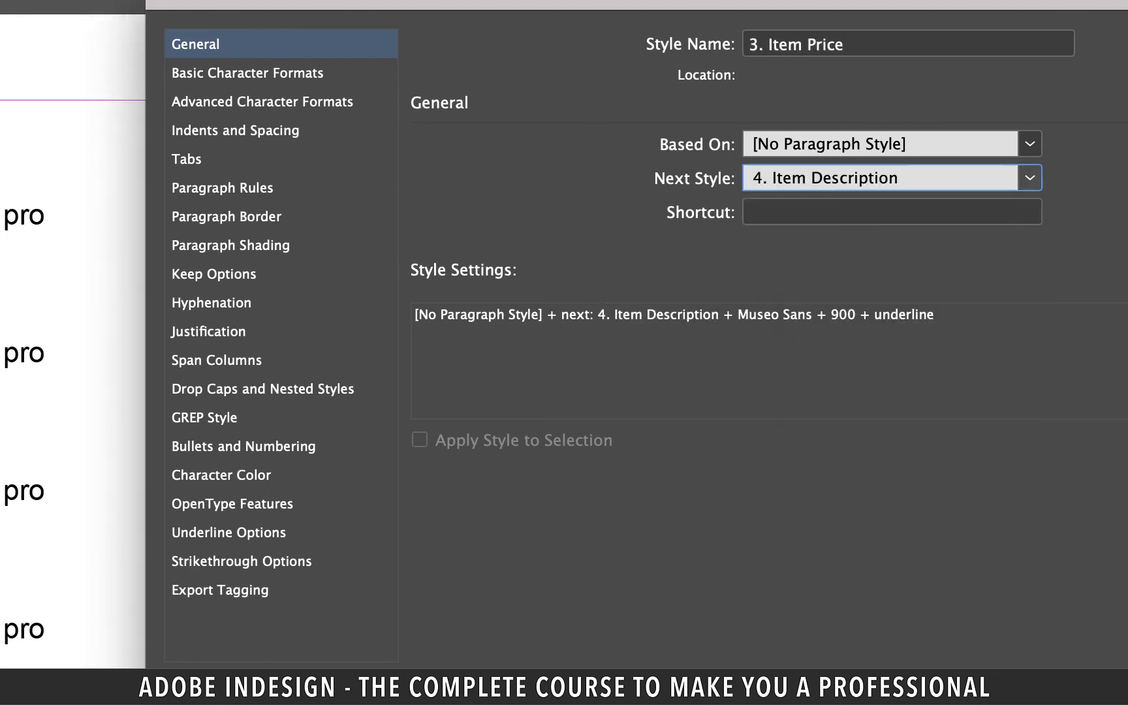
key("Return")
Set the Next Style of 4. Item Description back to 1. Item Number
double_click(849, 311)
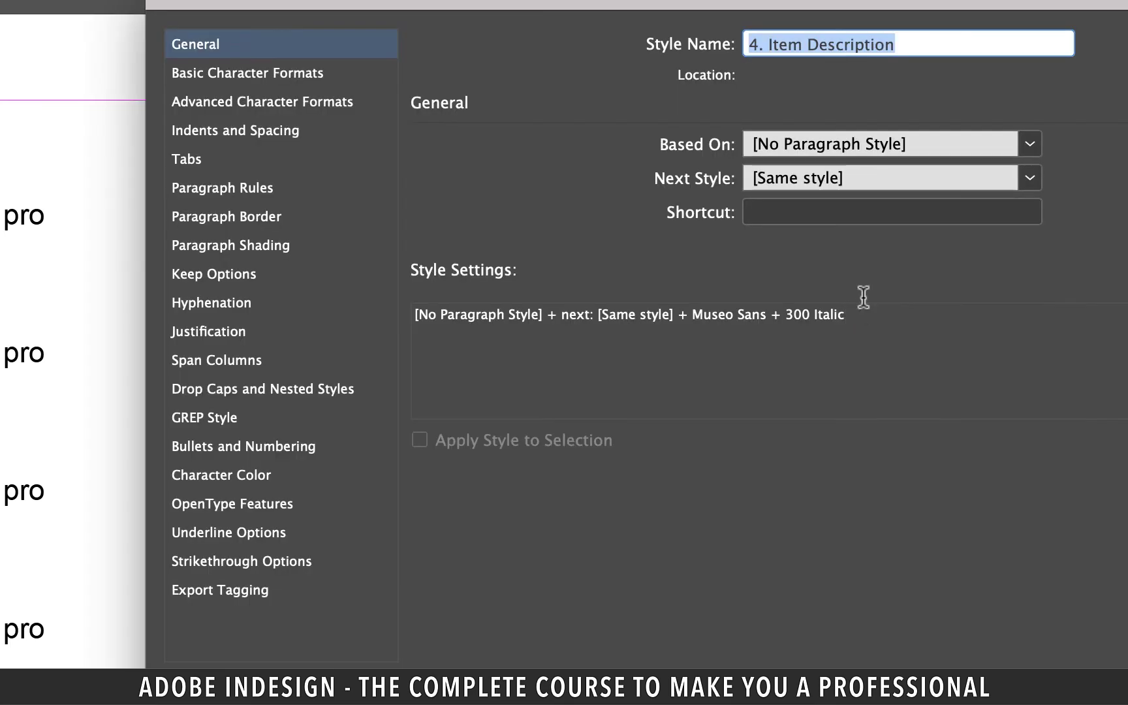
left_click(1023, 176)
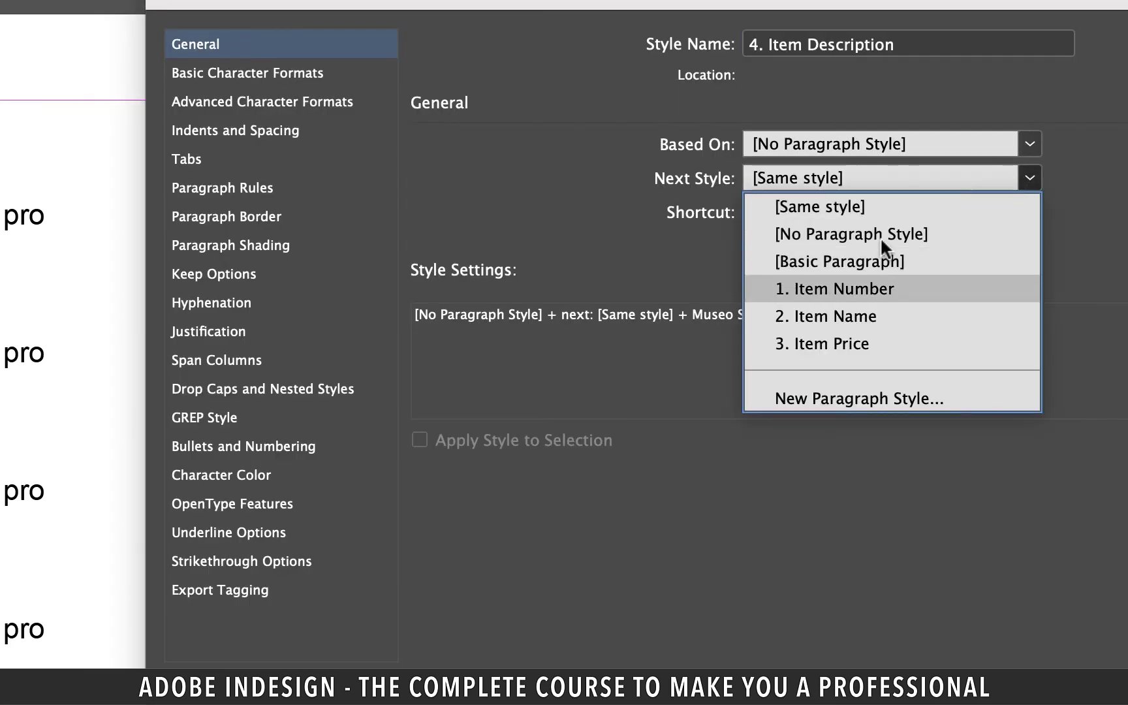
left_click(771, 290)
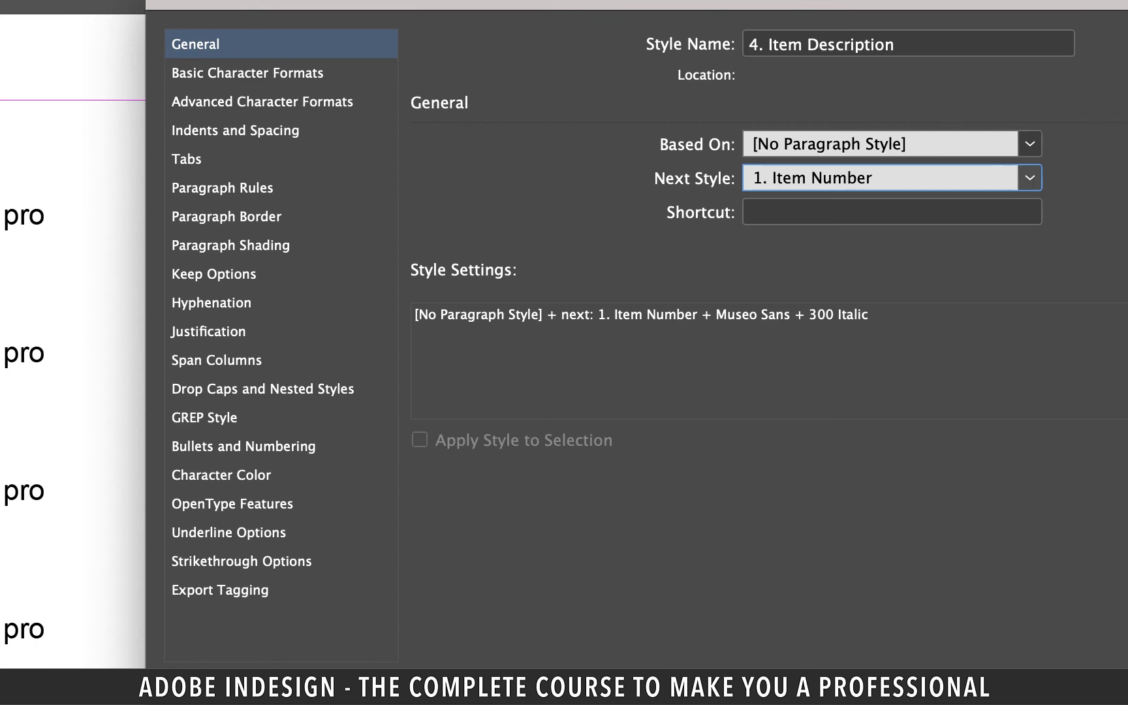
key("Return")
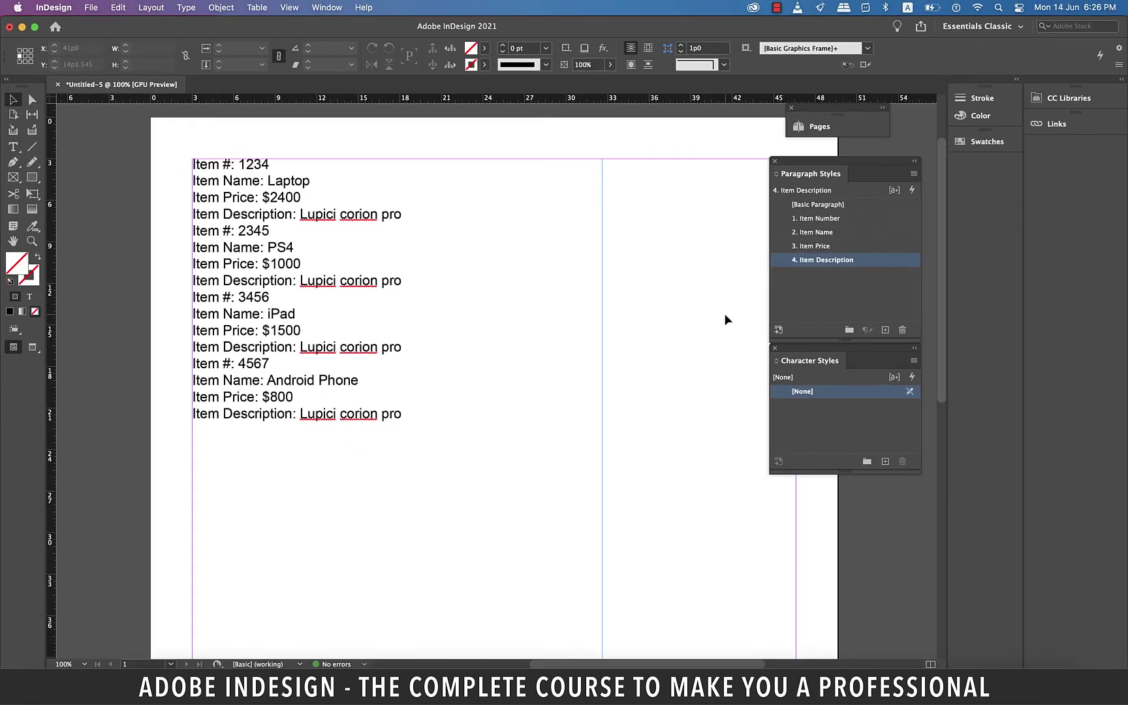
Apply '1. Item Number' then Next Style to the entire product list frame
left_click(844, 276)
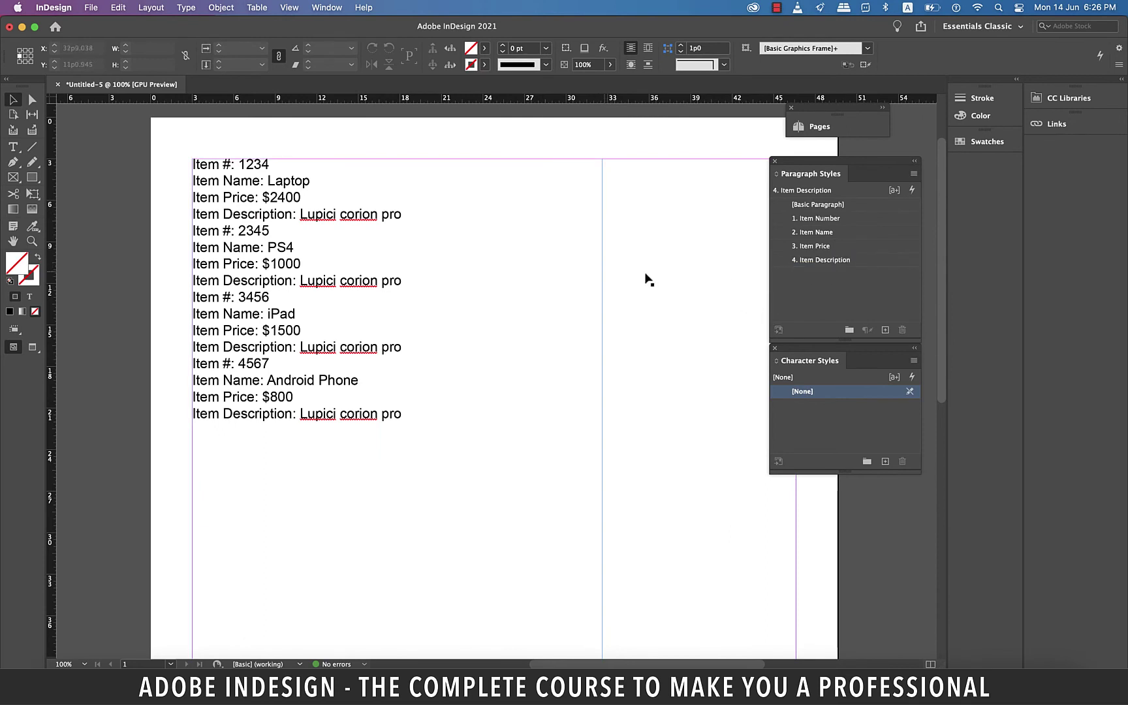
left_click(602, 277)
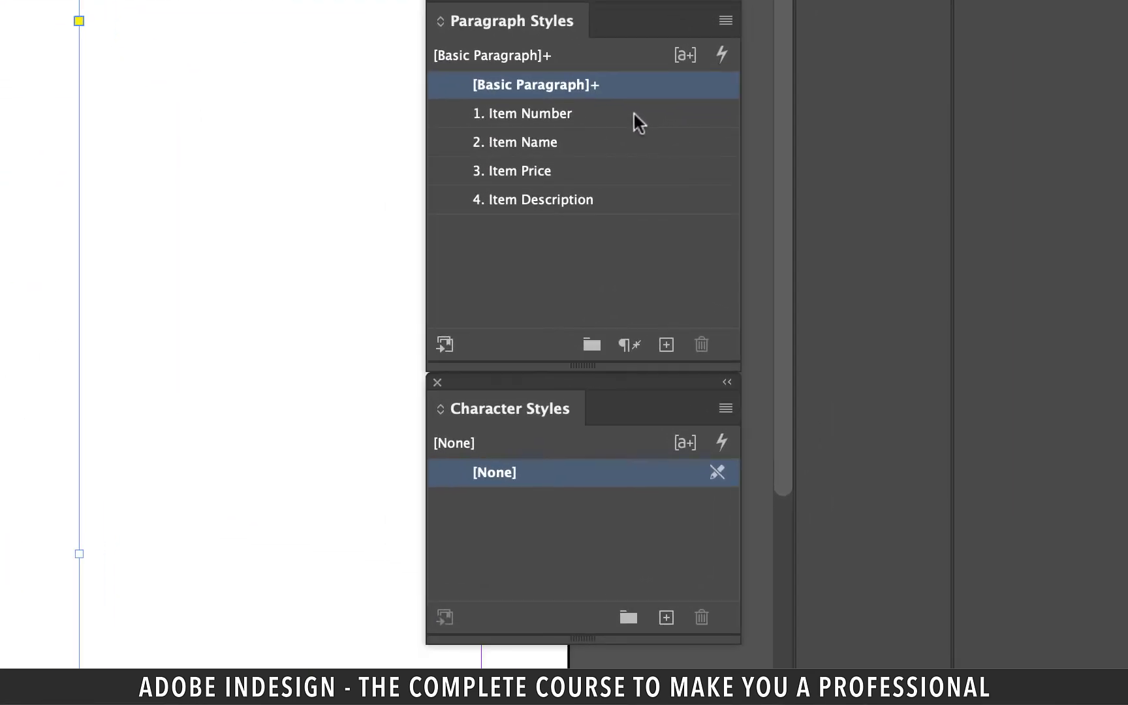
right_click(634, 119)
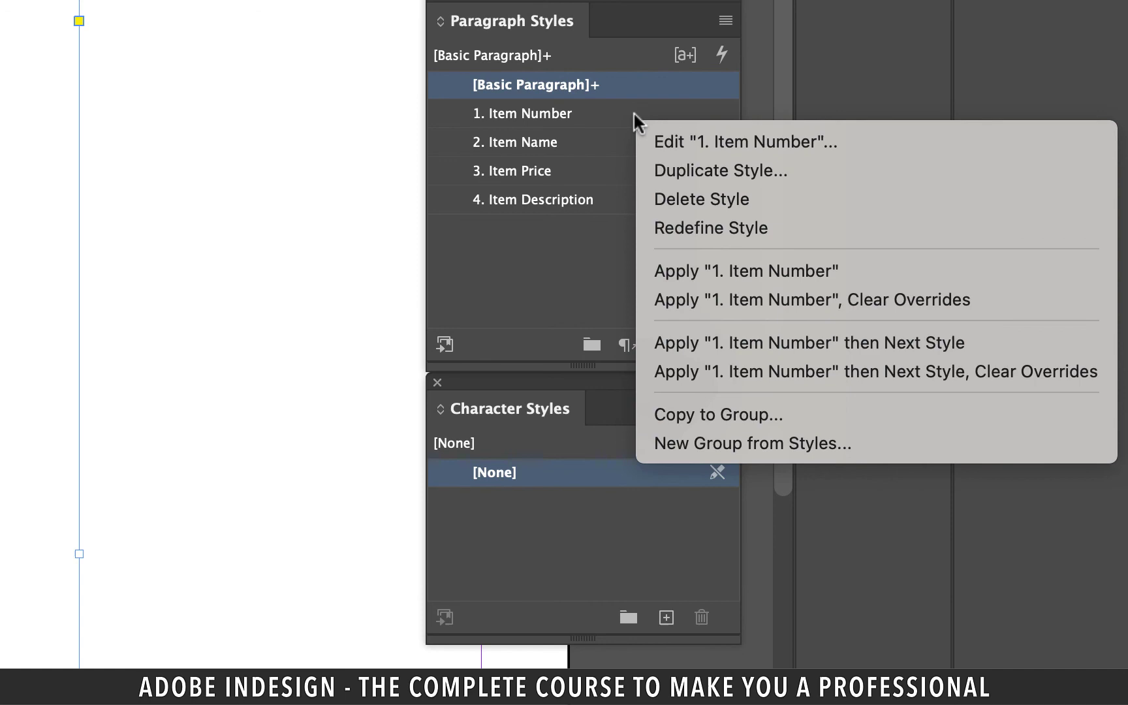
key("Down")
key("Down")
key("Down")
key("Down")
key("Down")
key("Down")
key("Down")
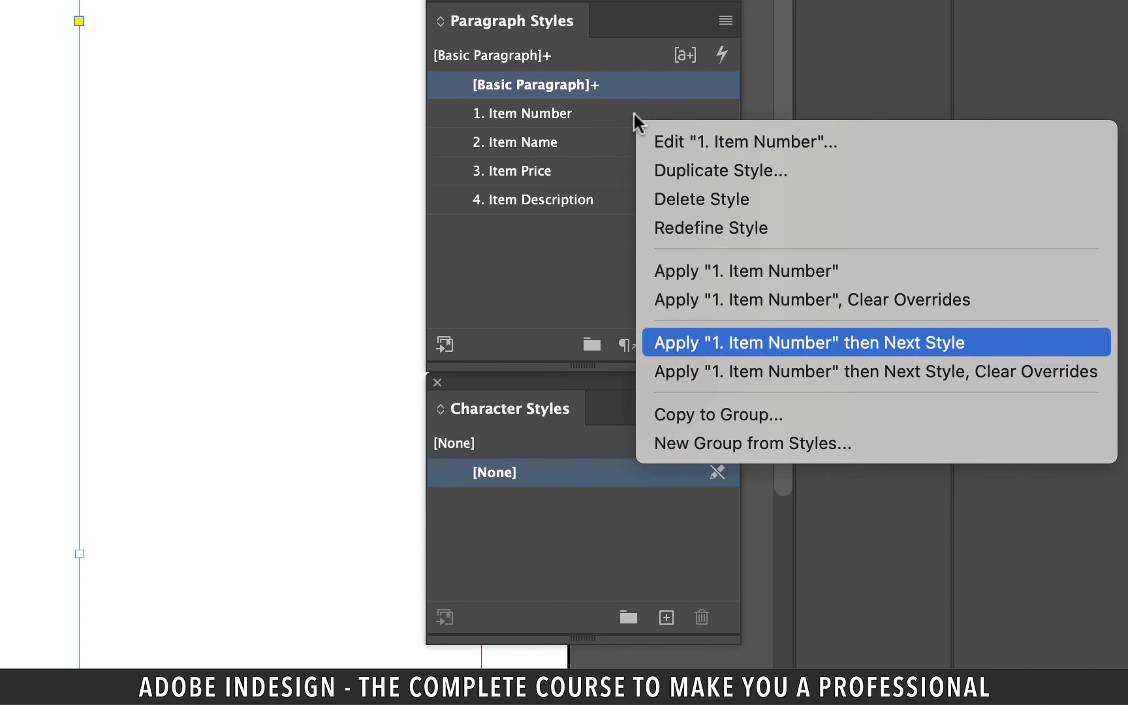
left_click(914, 343)
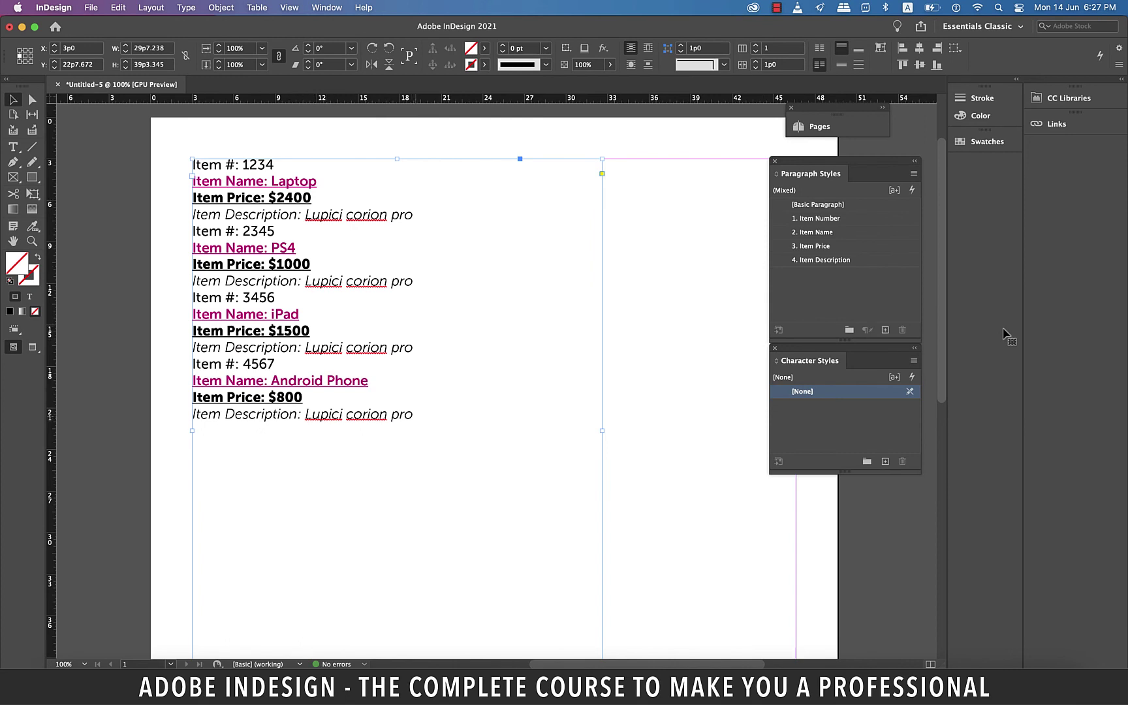
Type a fifth item after the list: Item #: 8989, Mouse, $100, Windows Mouse
left_click(13, 146)
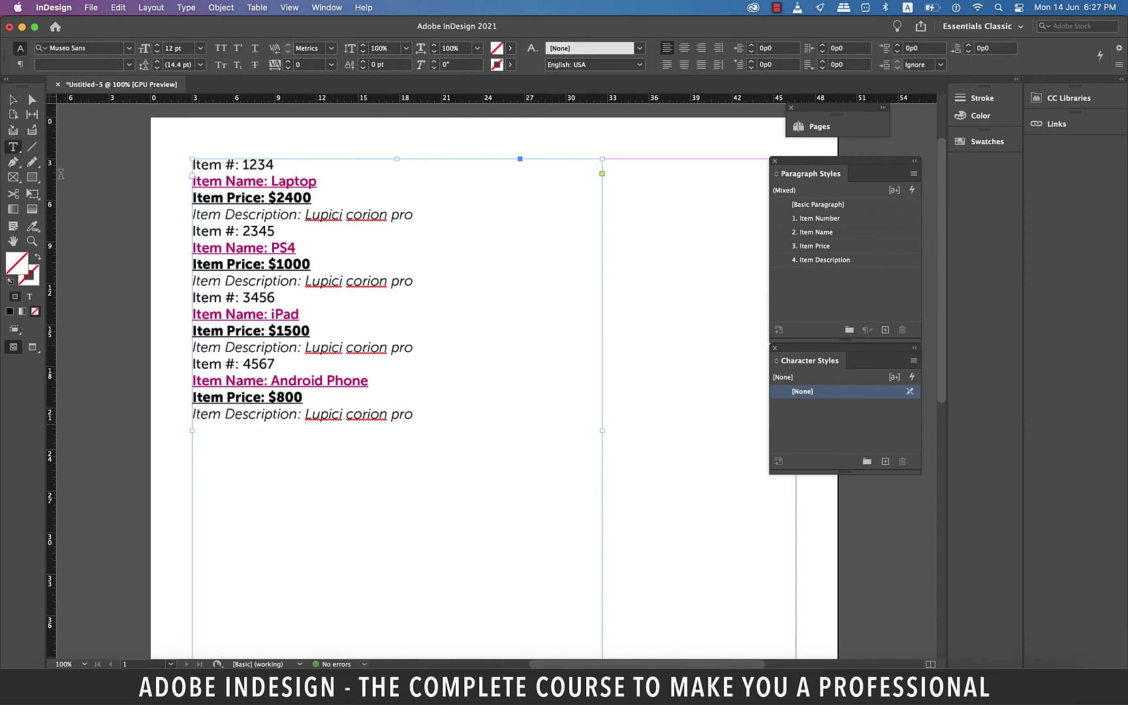
left_click(440, 416)
key("Return")
type("Item")
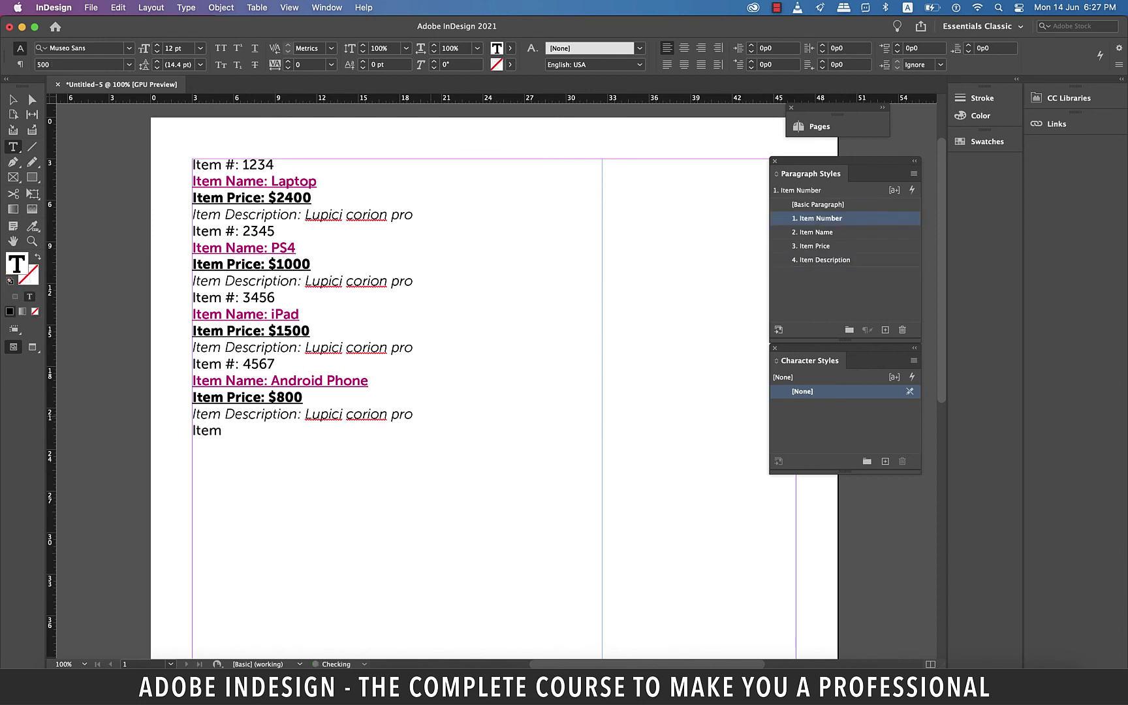
type(" #: 8989")
key("Return")
type("Item N")
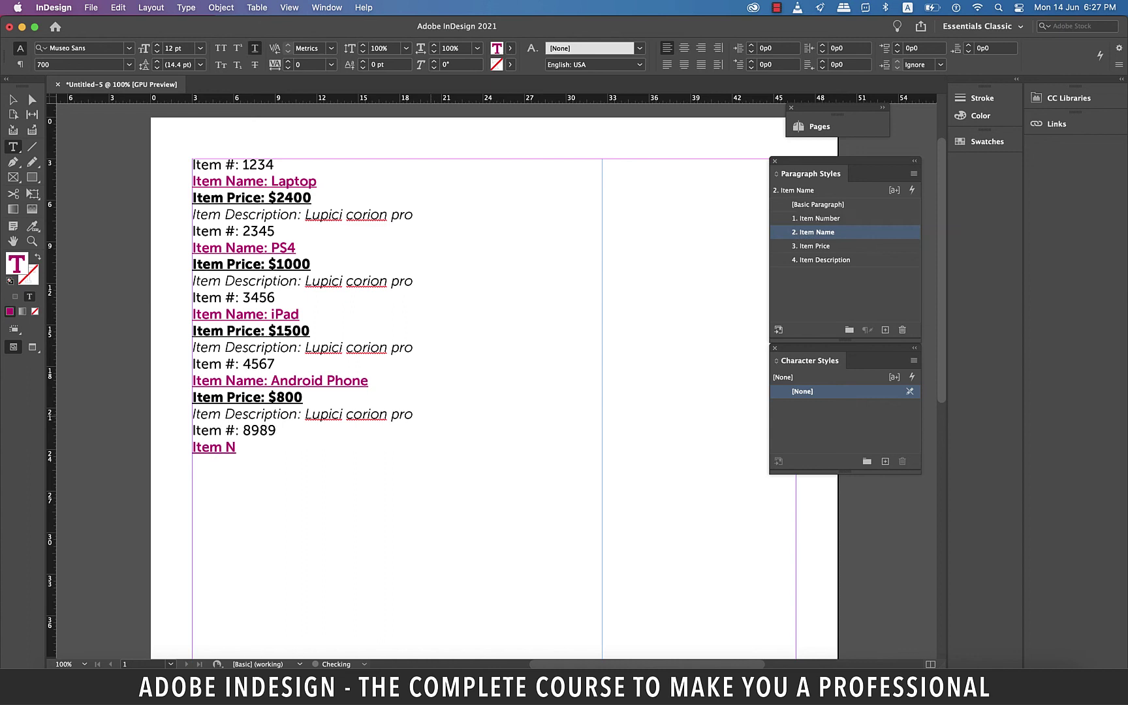
type("ame: Mous")
type("e")
key("Return")
type("Item Price: ")
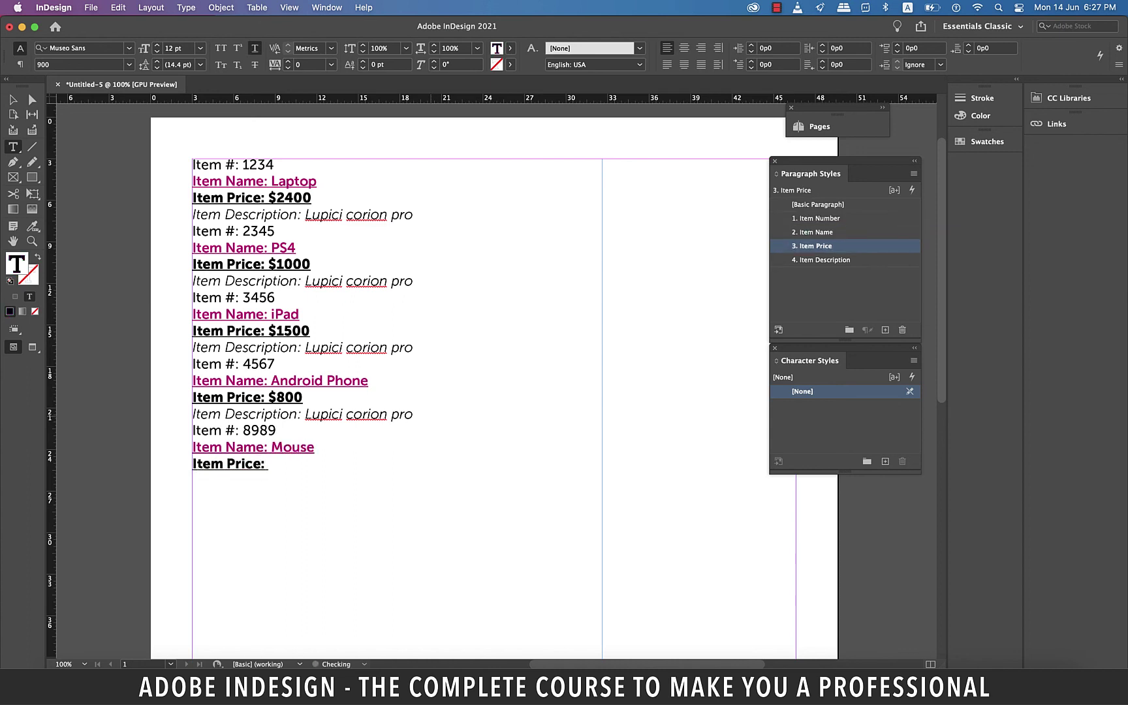
type("$100")
key("Return")
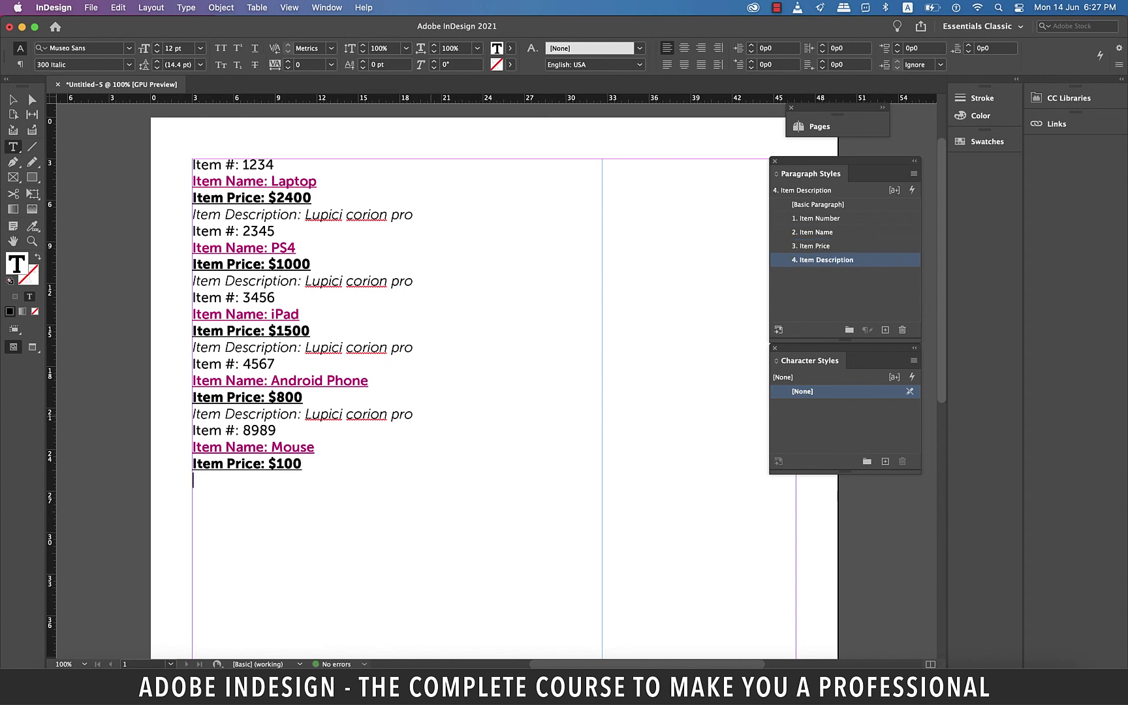
type("Item Description:")
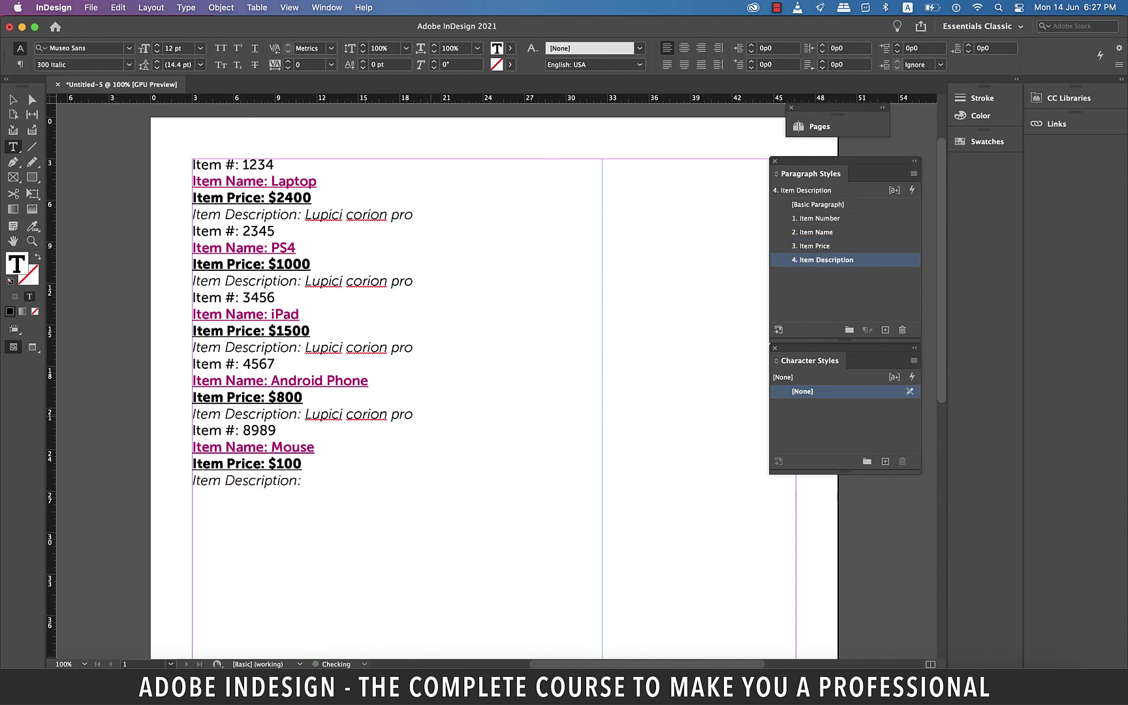
type(" Windows Mouse")
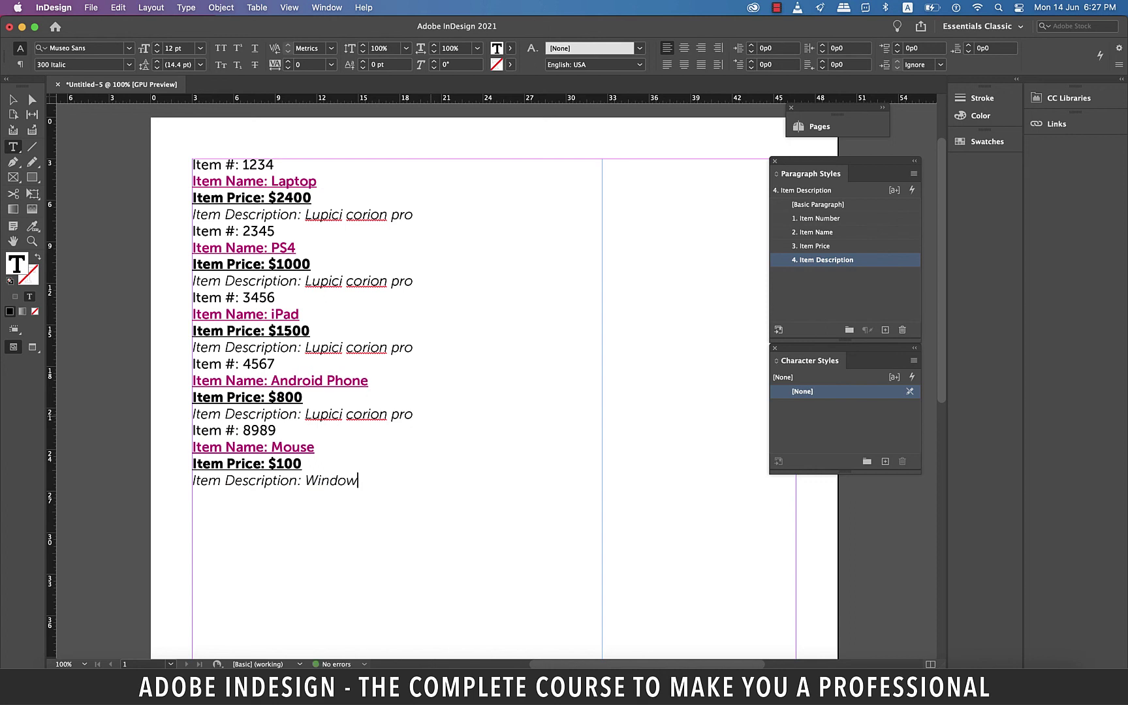